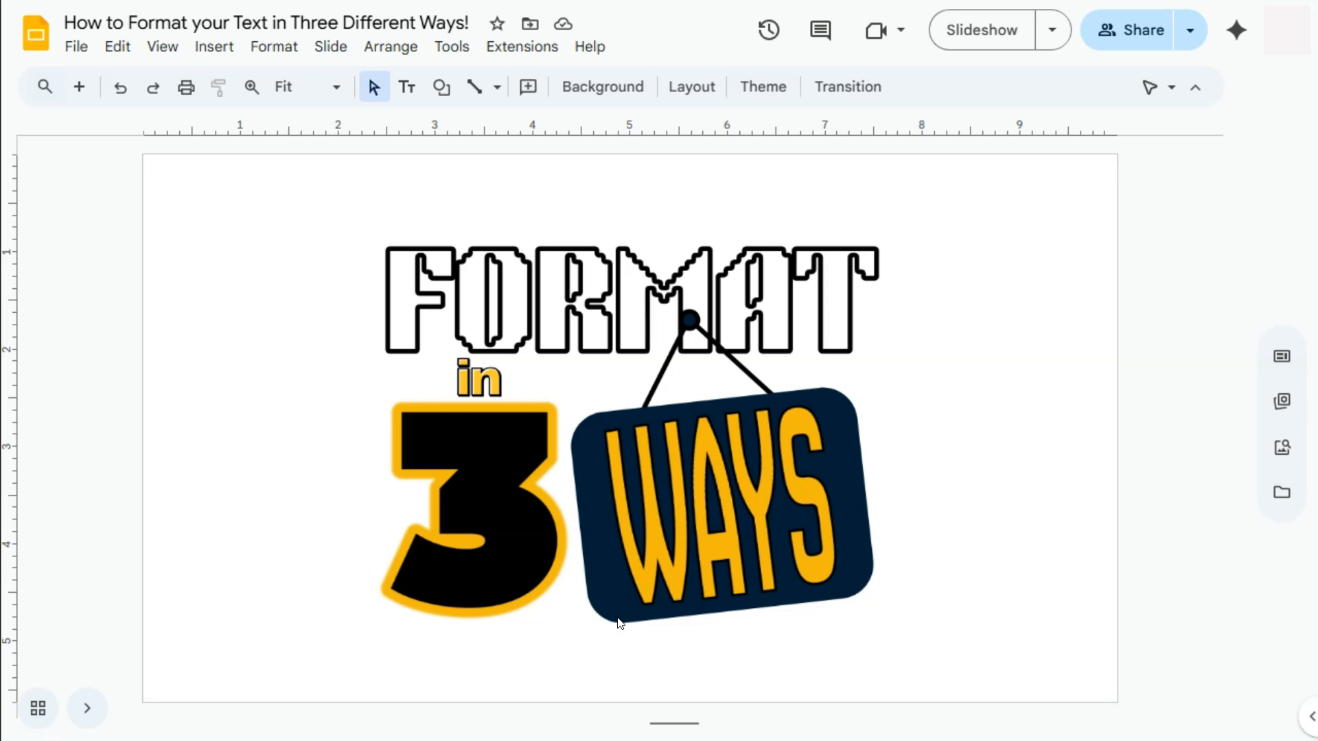
Make the text in the SAMPLE TEXT box bold and colour it with the theme's orange
{"action": "left_click", "coordinate": [1163, 426]}
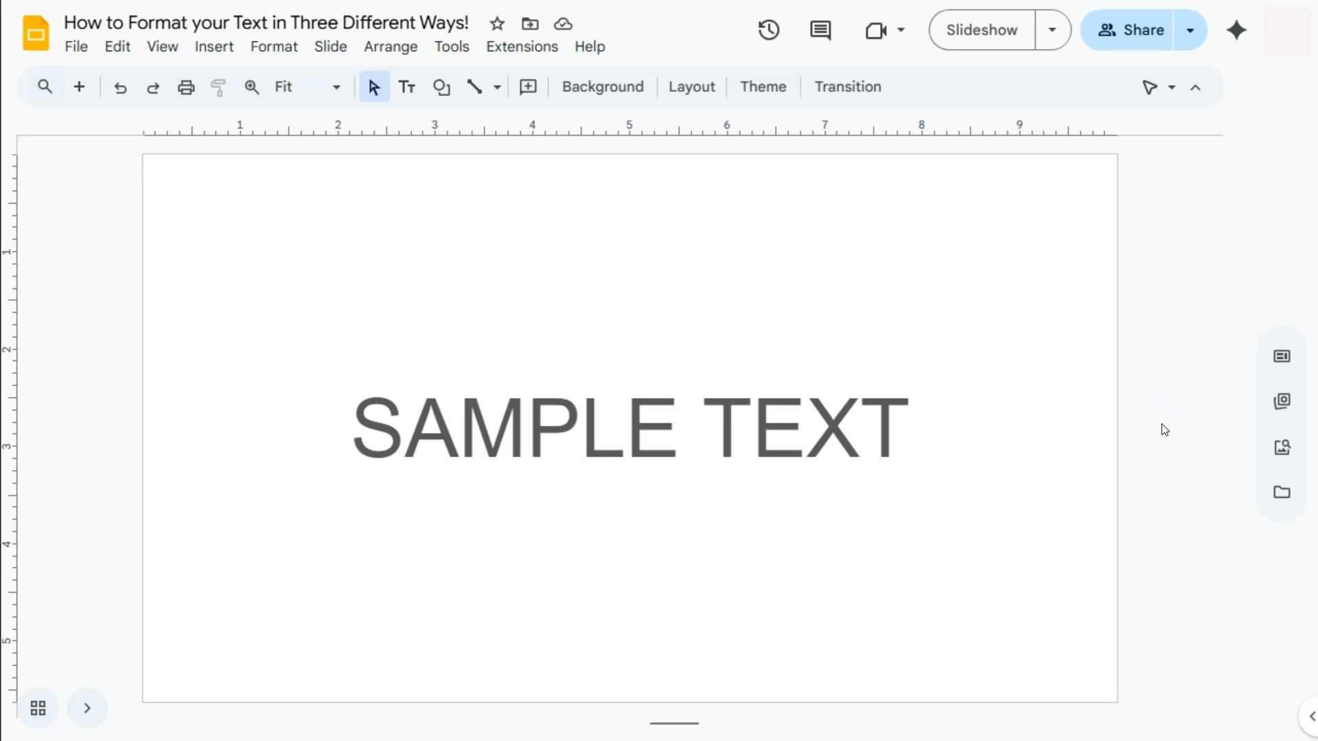
{"action": "left_click", "coordinate": [838, 380]}
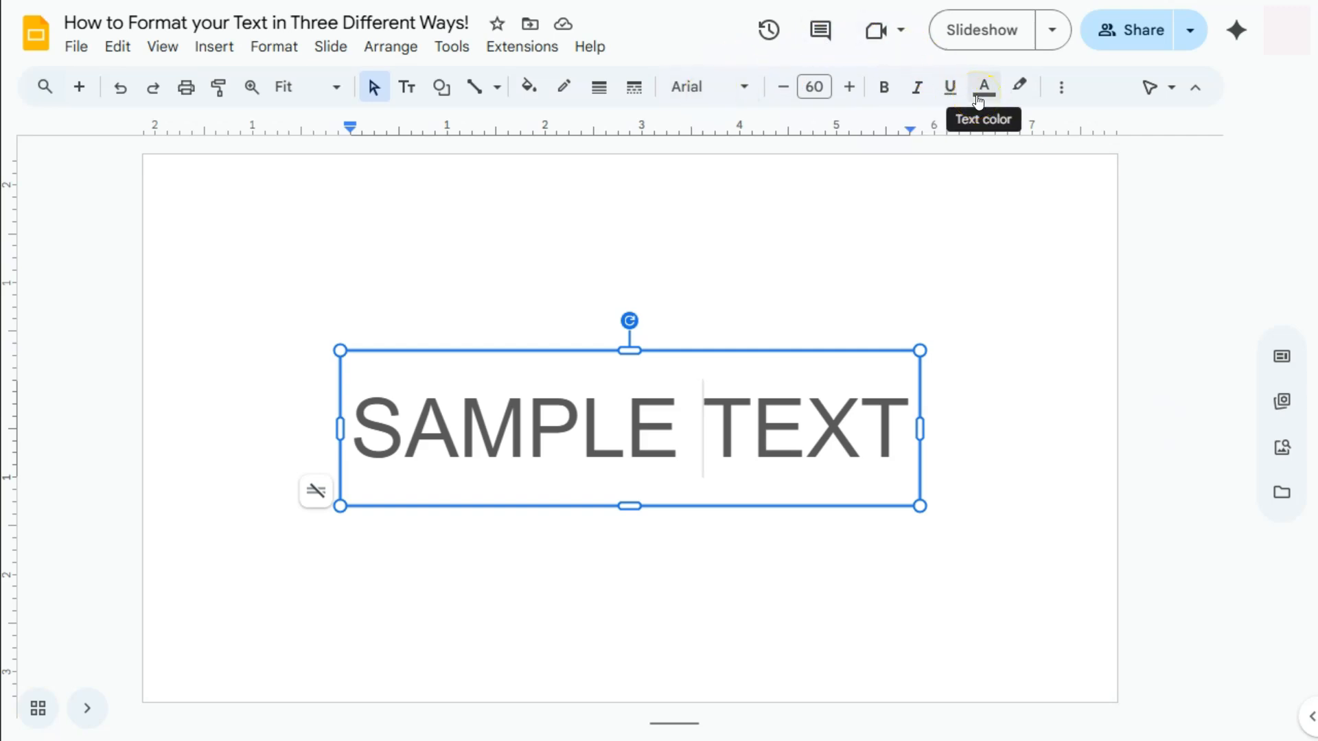
{"action": "left_click", "coordinate": [774, 352]}
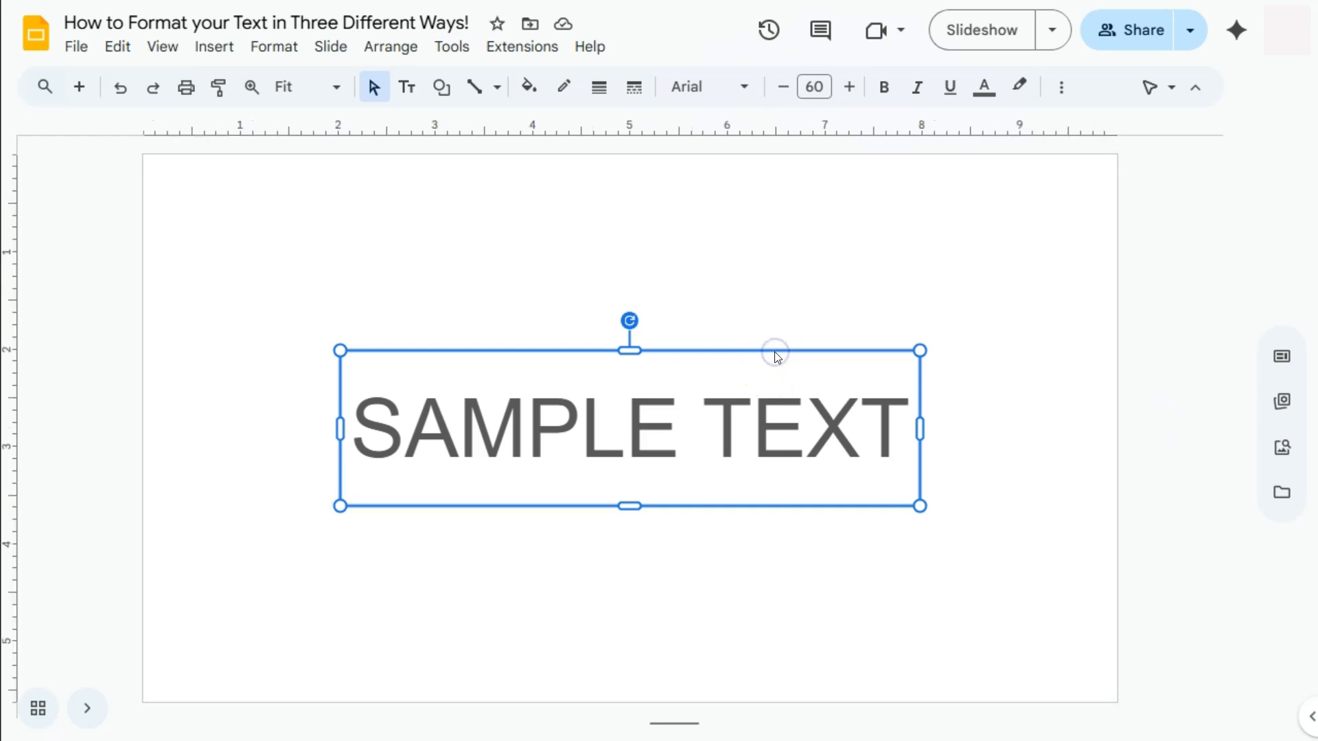
{"action": "left_click", "coordinate": [770, 352]}
{"action": "left_click", "coordinate": [361, 443]}
{"action": "left_click", "coordinate": [884, 86]}
{"action": "left_click", "coordinate": [984, 86]}
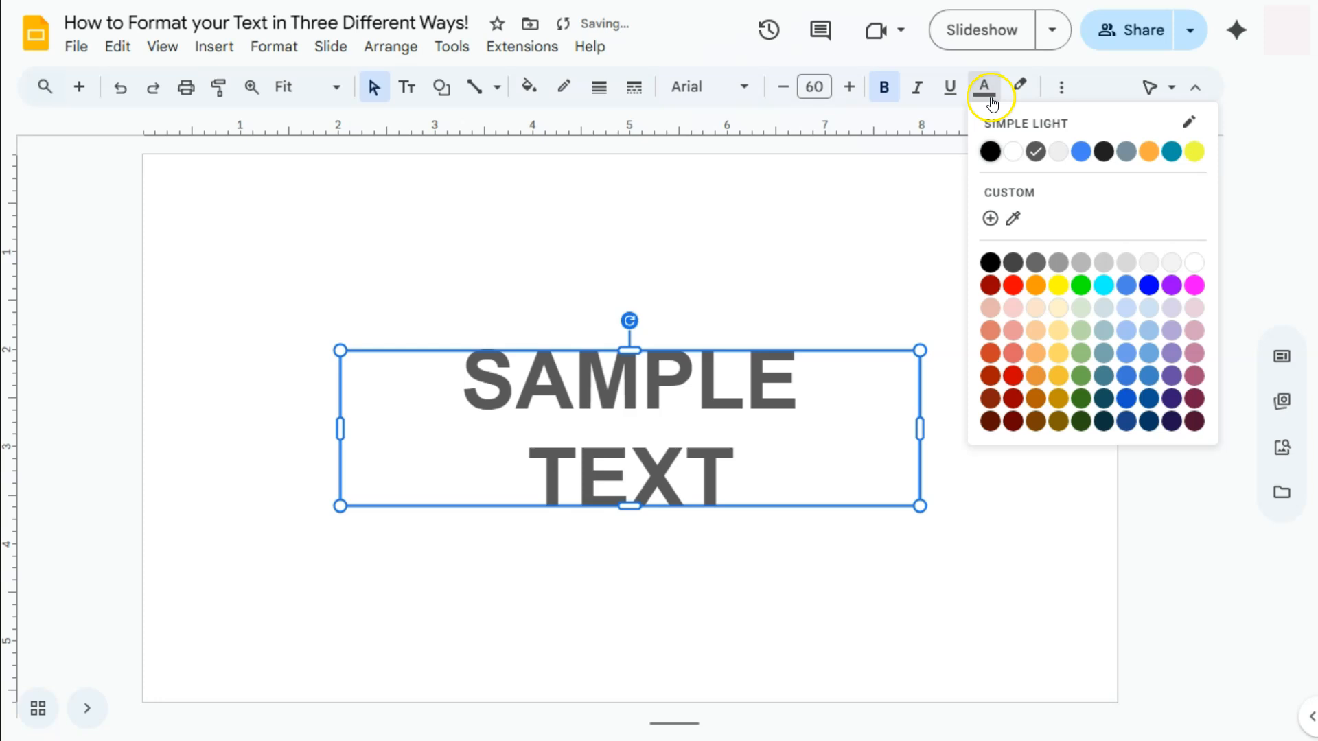
{"action": "left_click", "coordinate": [1156, 156]}
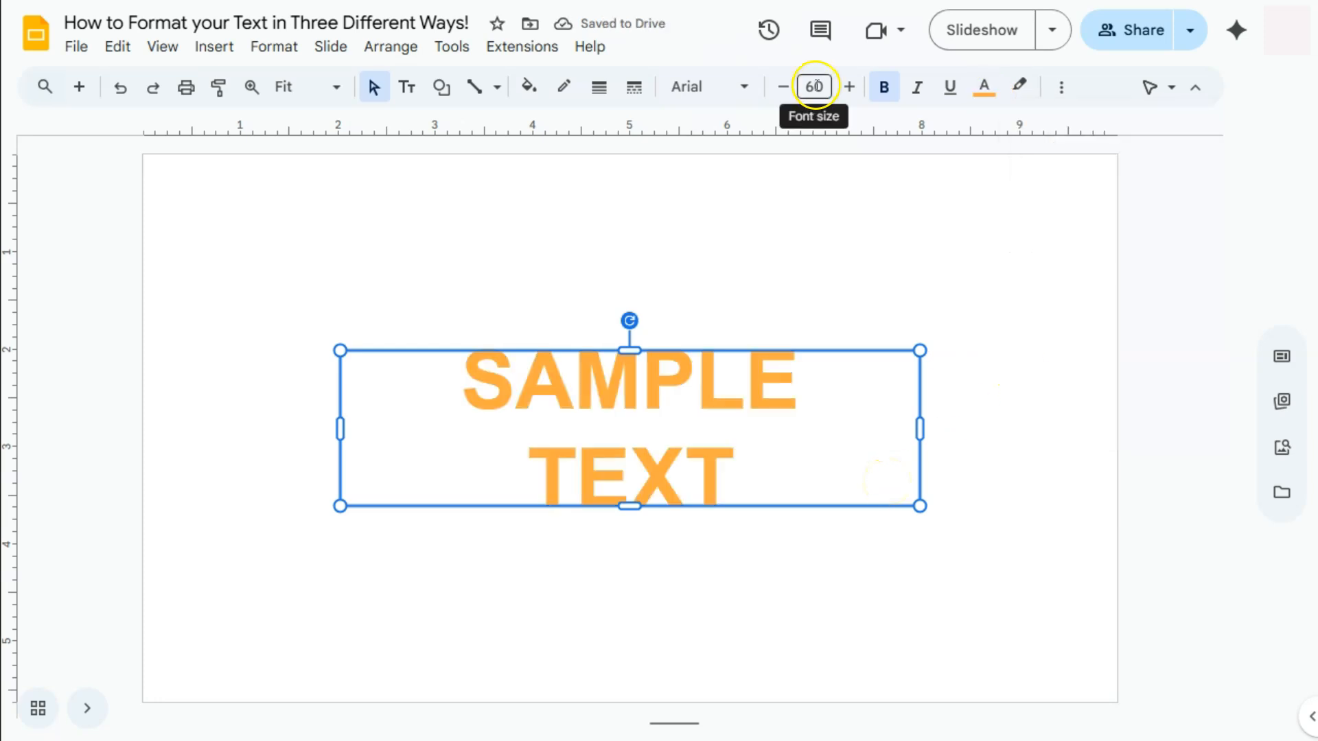
Change the font of the orange SAMPLE TEXT to Kanit in the Bold weight
{"action": "left_click", "coordinate": [744, 86]}
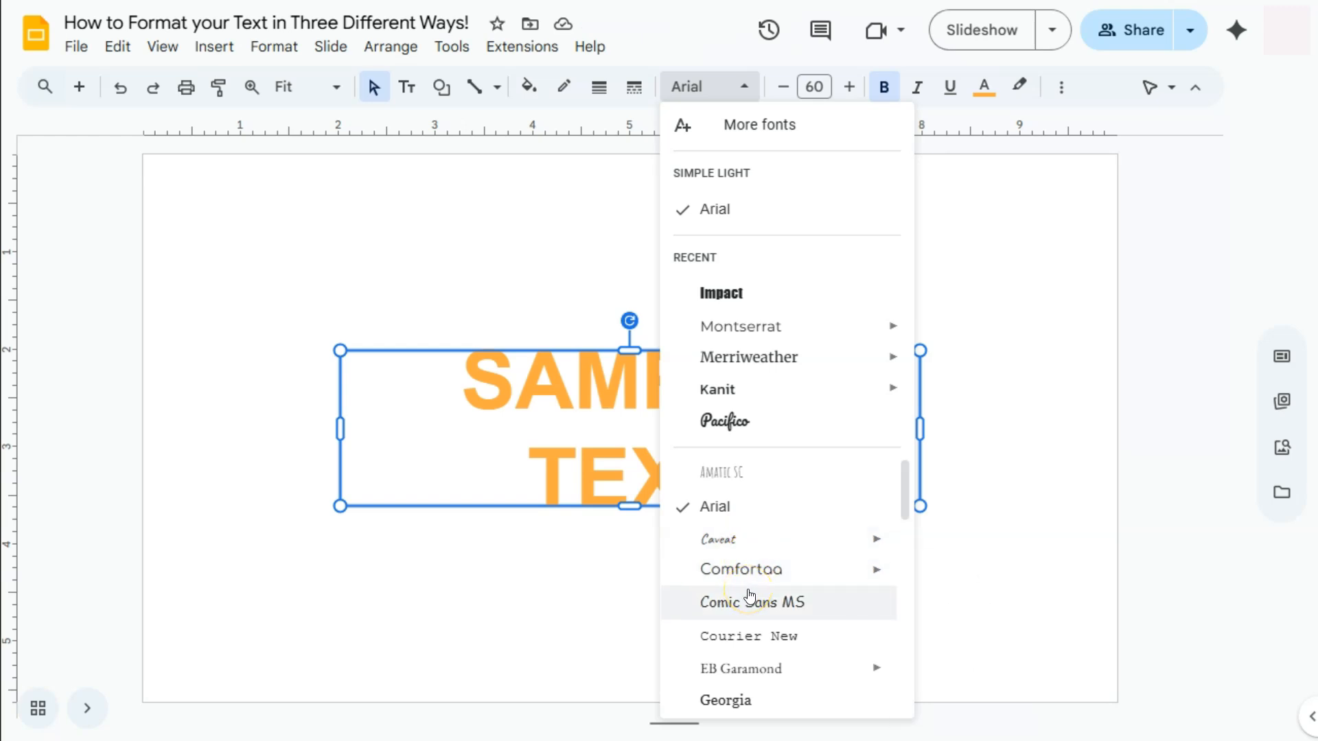
{"action": "scroll", "coordinate": [749, 595], "scroll_direction": "down", "scroll_amount": 10}
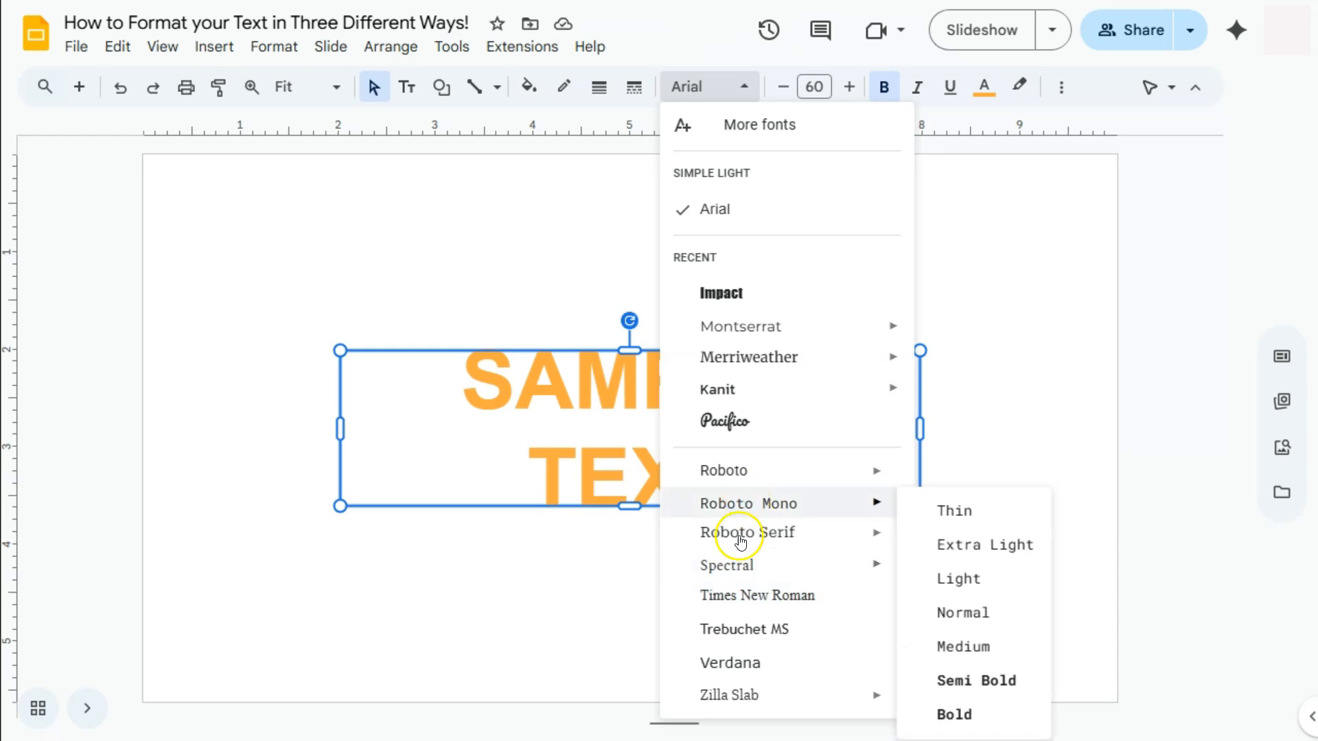
{"action": "mouse_move", "coordinate": [777, 390]}
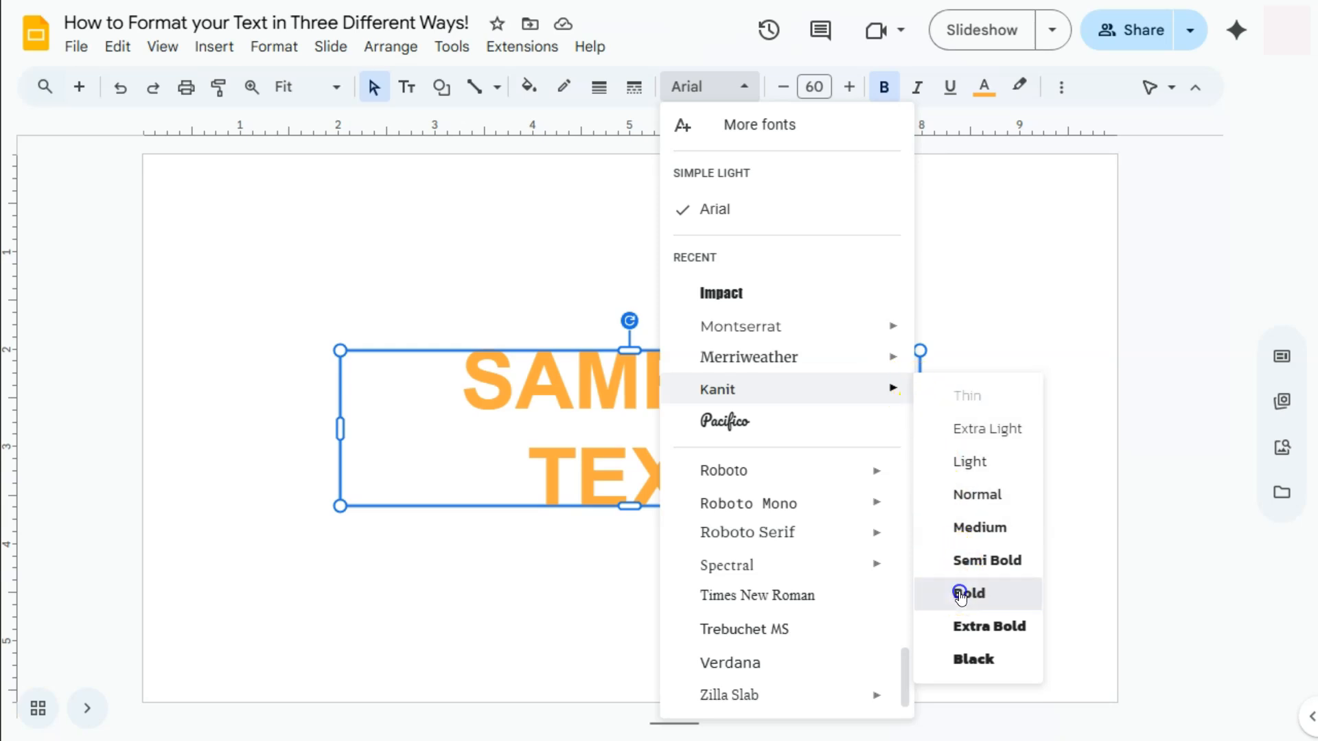
{"action": "left_click", "coordinate": [961, 595]}
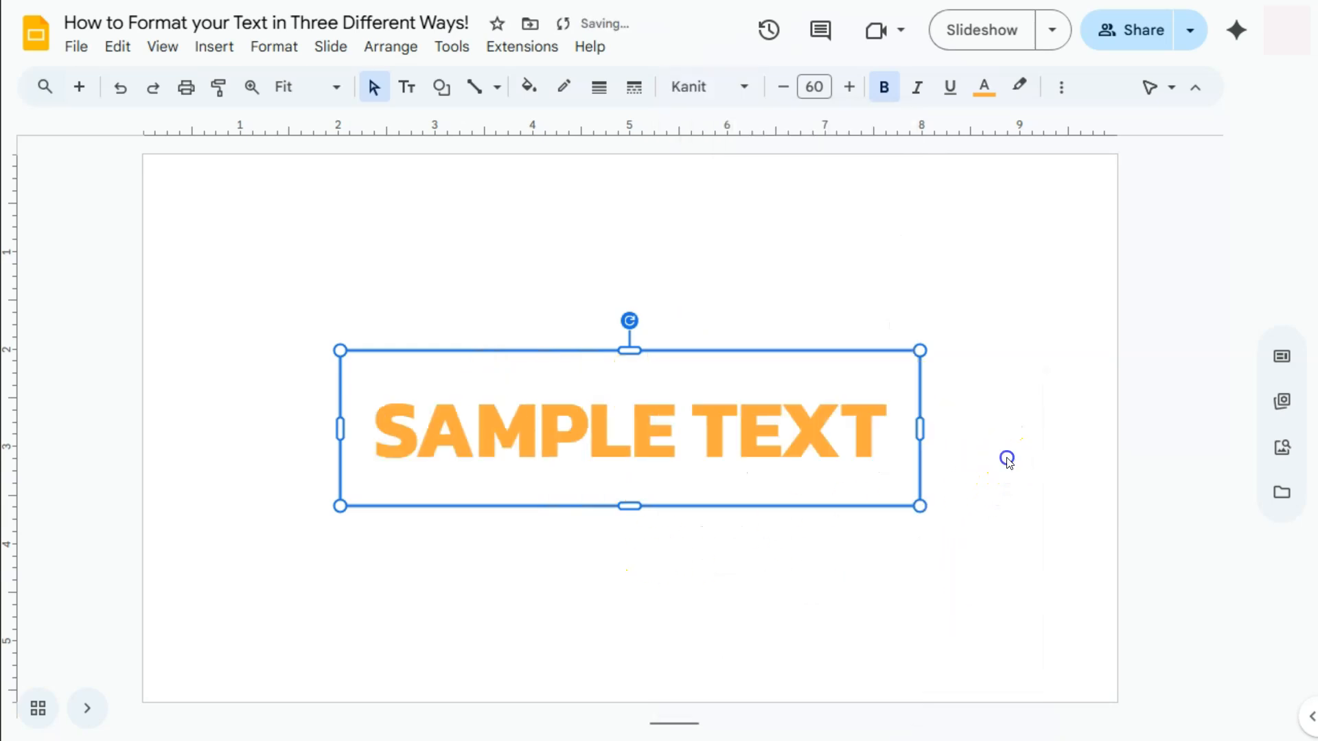
{"action": "left_click", "coordinate": [1007, 460]}
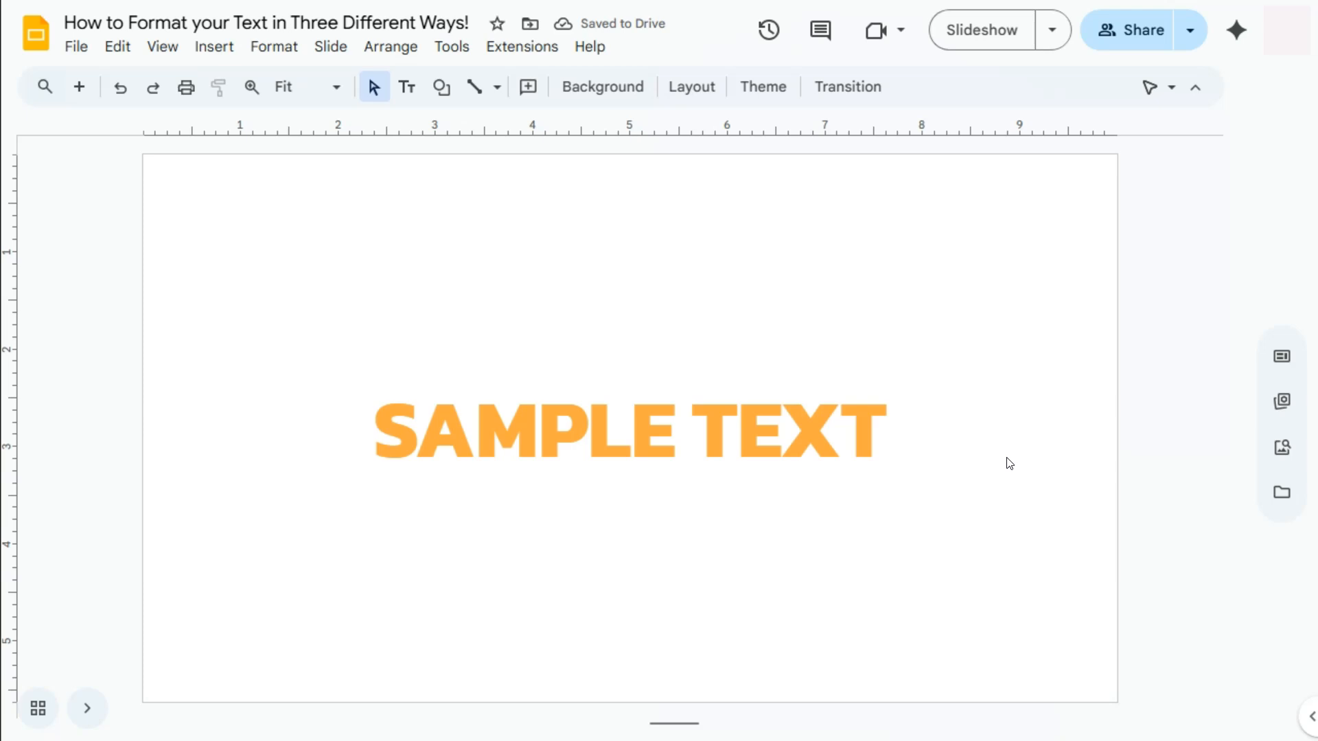
Add a drop shadow to the orange SAMPLE TEXT box through its format options
{"action": "left_click", "coordinate": [955, 441]}
{"action": "left_click", "coordinate": [859, 439]}
{"action": "left_click", "coordinate": [877, 348]}
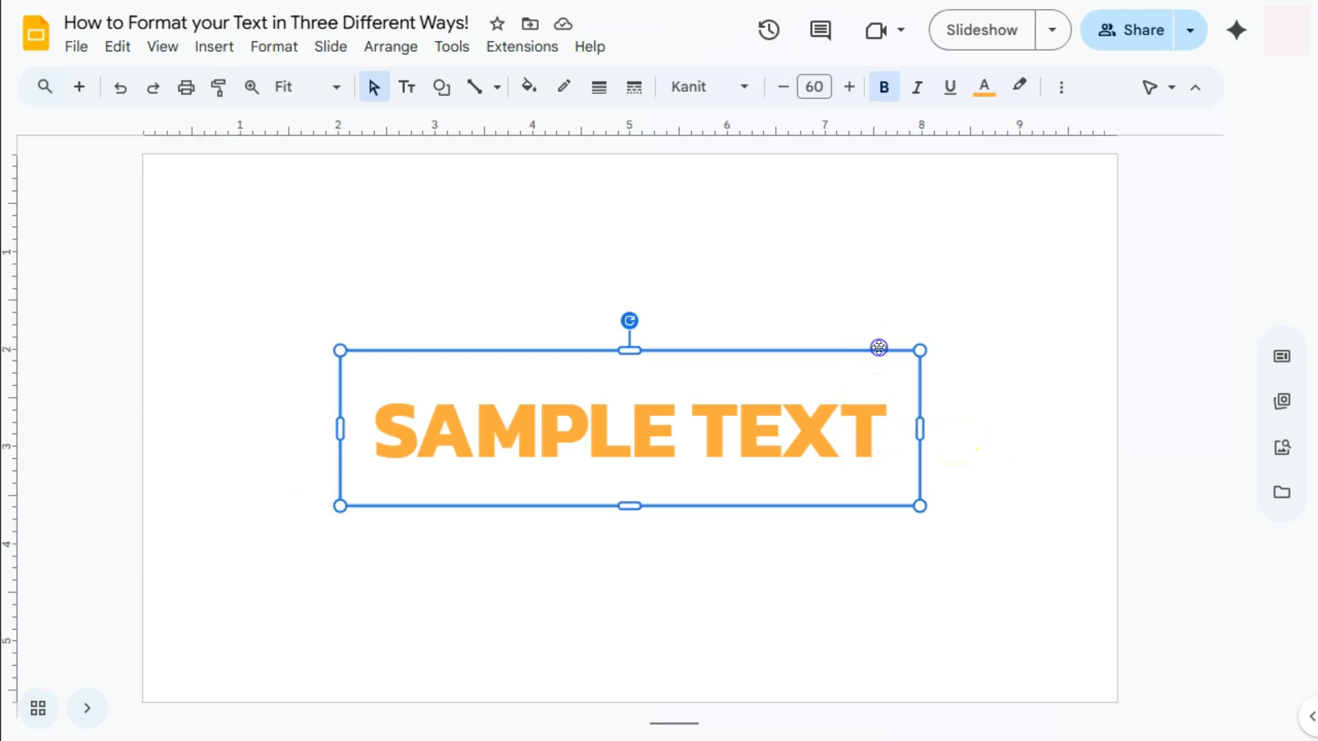
{"action": "left_click", "coordinate": [1062, 91]}
{"action": "left_click", "coordinate": [927, 129]}
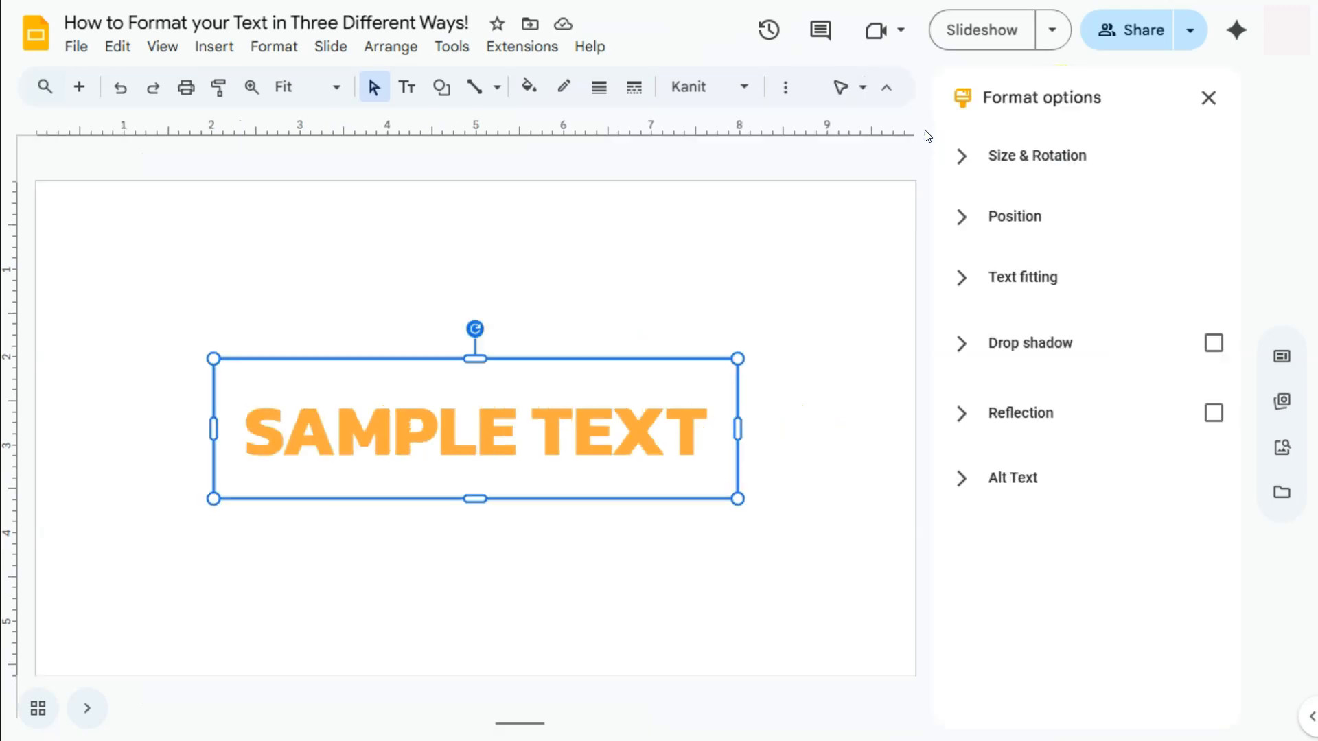
{"action": "left_click", "coordinate": [1016, 355]}
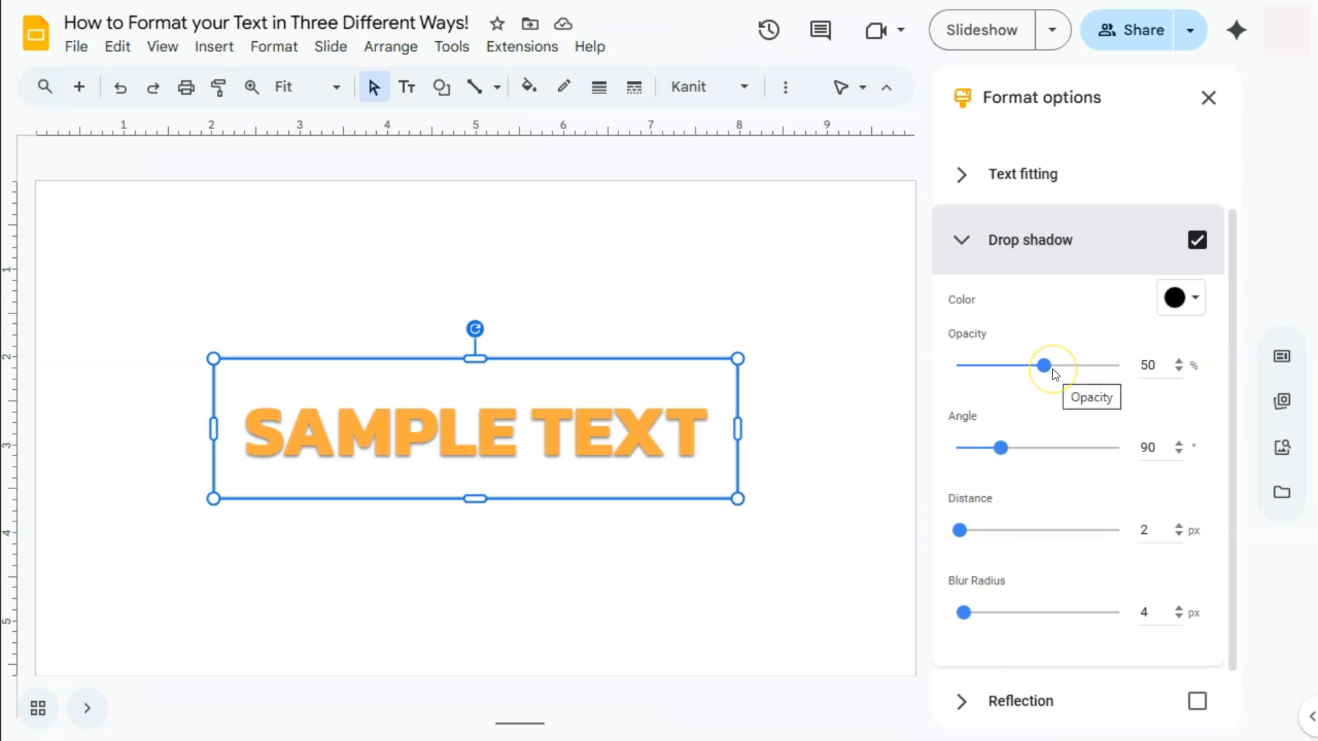
Set the drop shadow's opacity to 100%, distance to 5 px and blur radius to 0 px, and close the format options
{"action": "left_click_drag", "start_coordinate": [1043, 367], "coordinate": [1120, 366]}
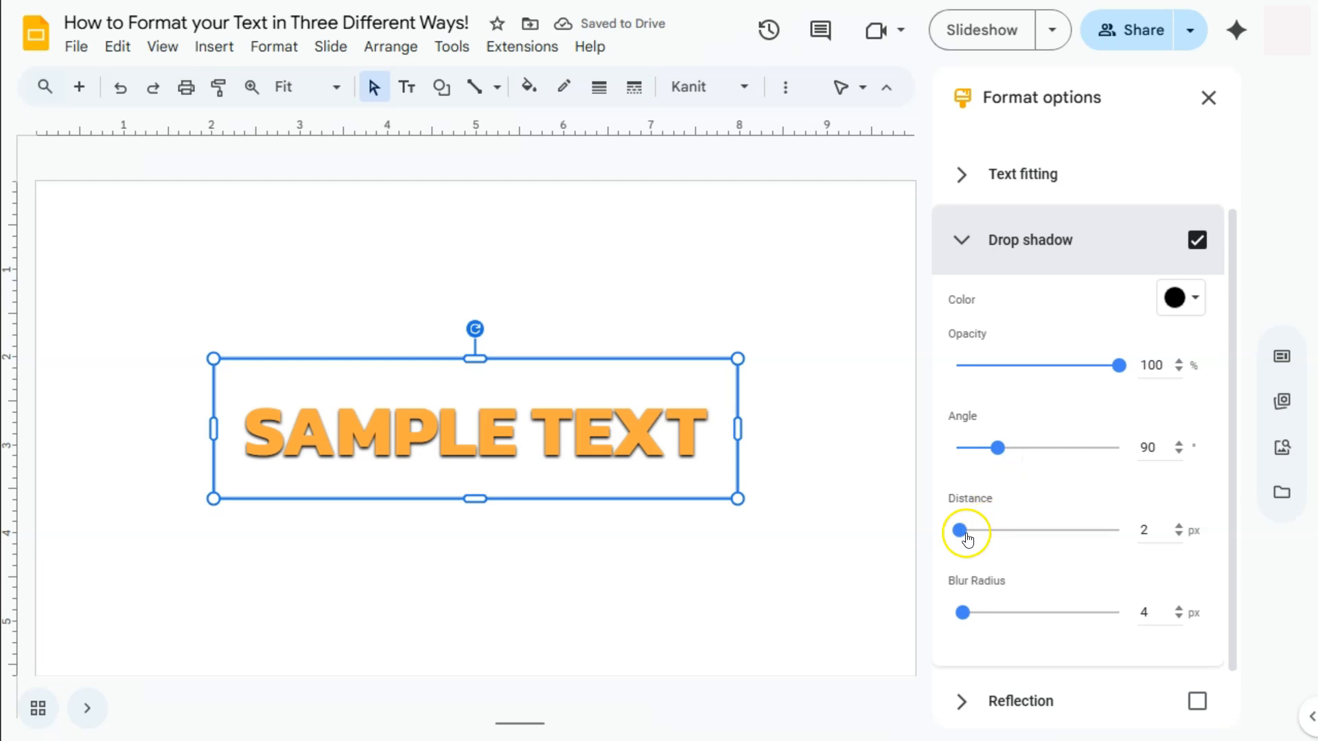
{"action": "left_click_drag", "start_coordinate": [959, 530], "coordinate": [965, 532]}
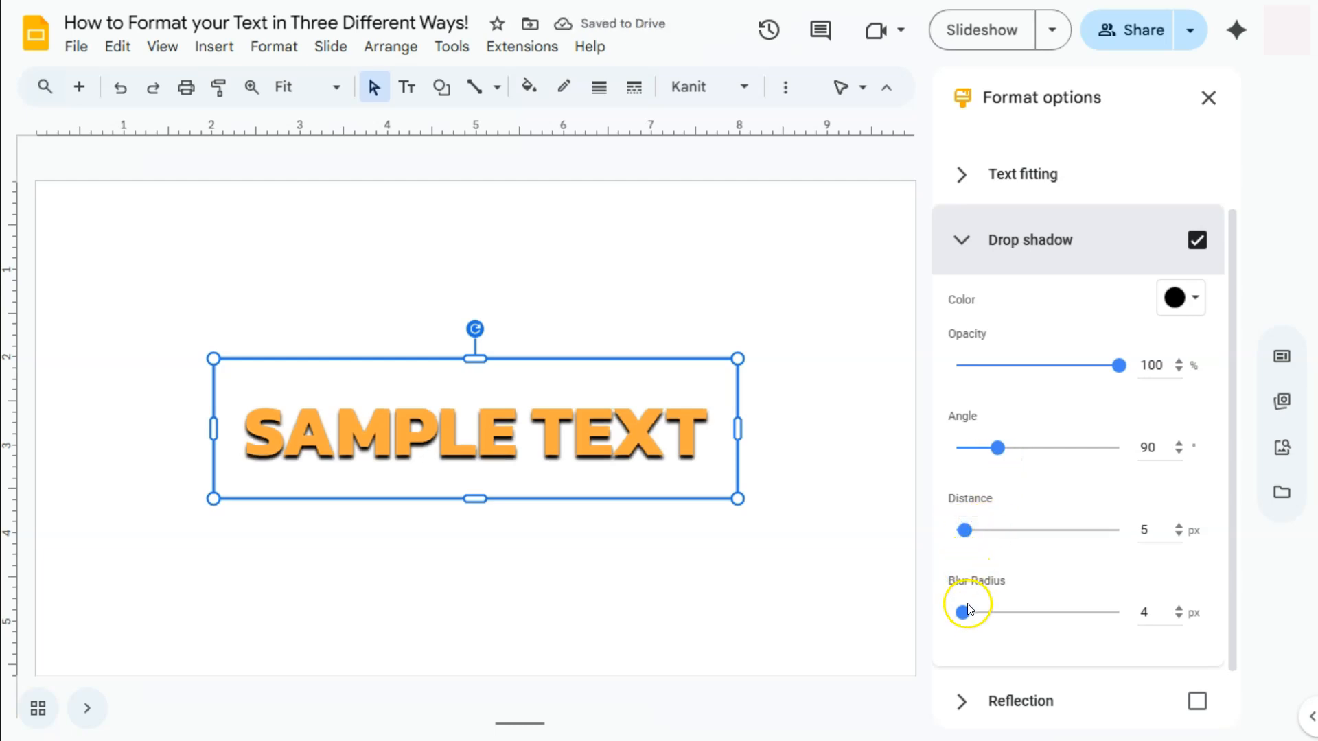
{"action": "left_click", "coordinate": [1178, 617]}
{"action": "left_click", "coordinate": [1178, 617]}
{"action": "left_click", "coordinate": [1179, 617]}
{"action": "left_click", "coordinate": [1179, 617]}
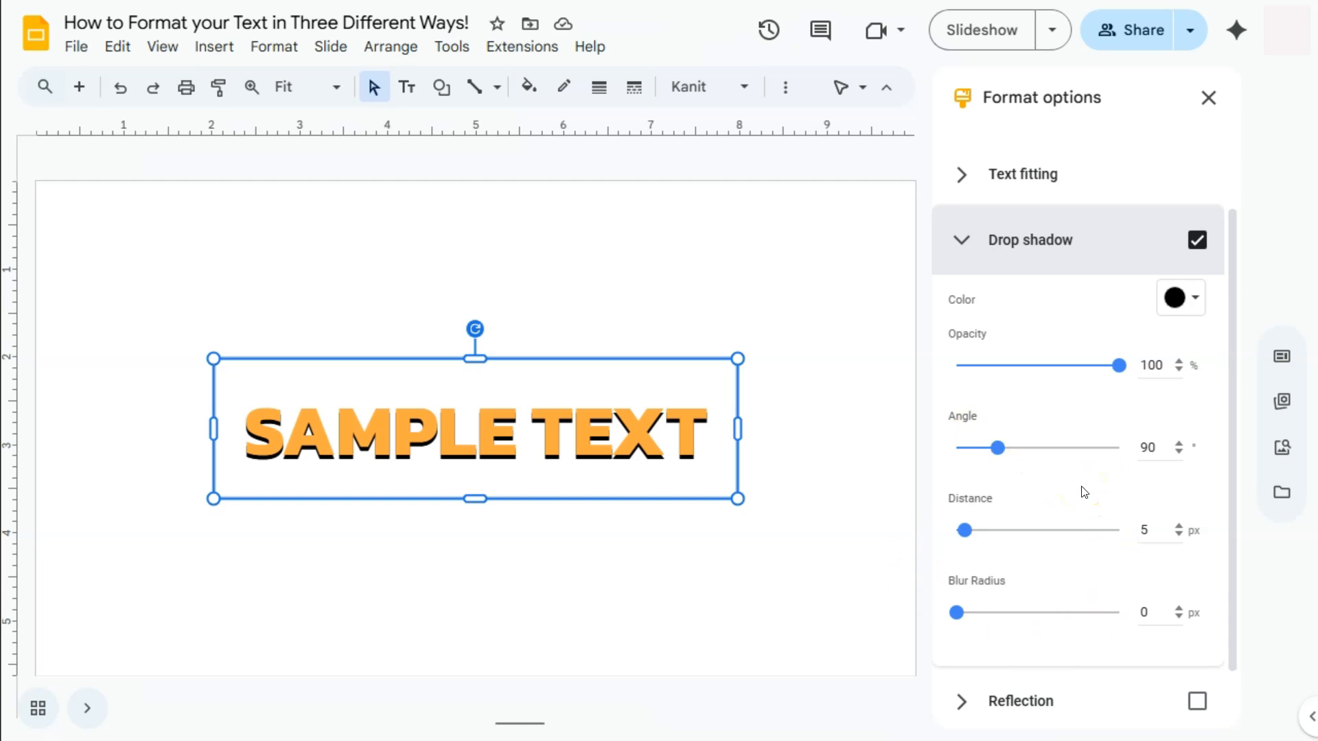
{"action": "left_click", "coordinate": [1208, 98]}
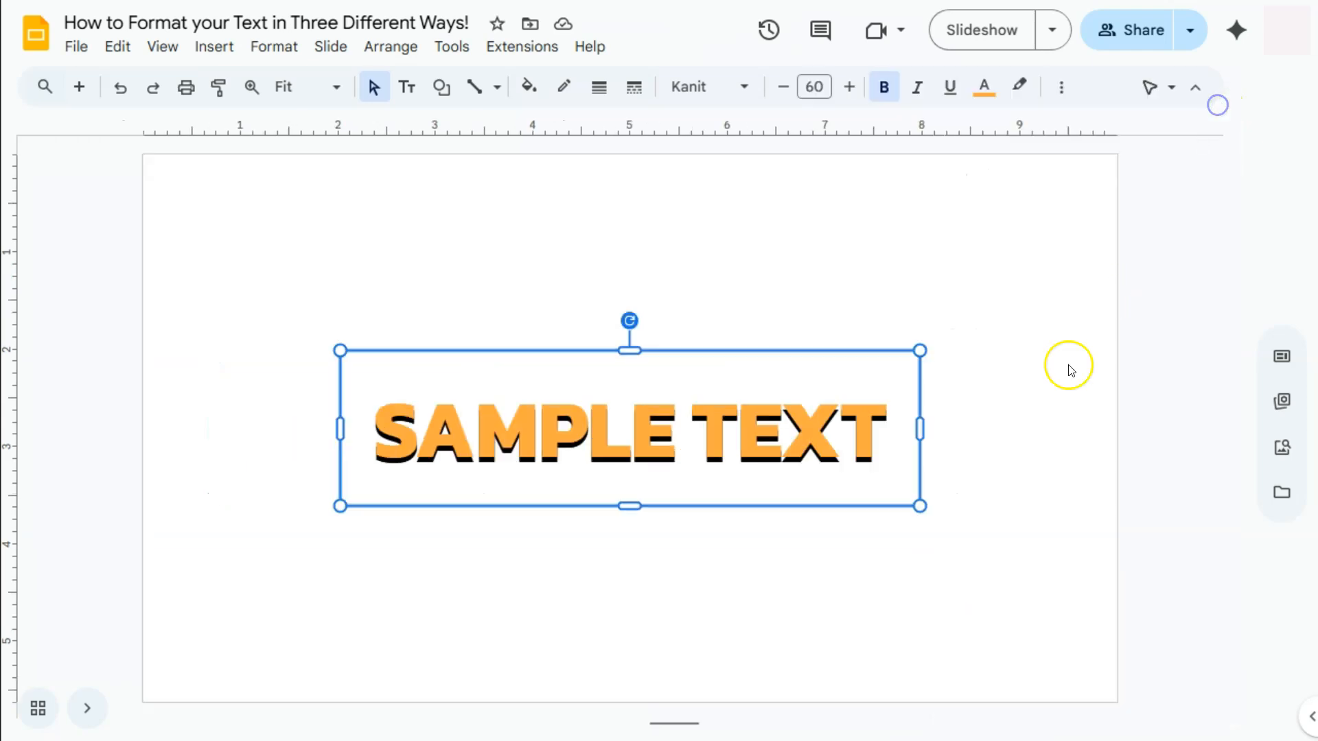
{"action": "left_click", "coordinate": [1026, 411]}
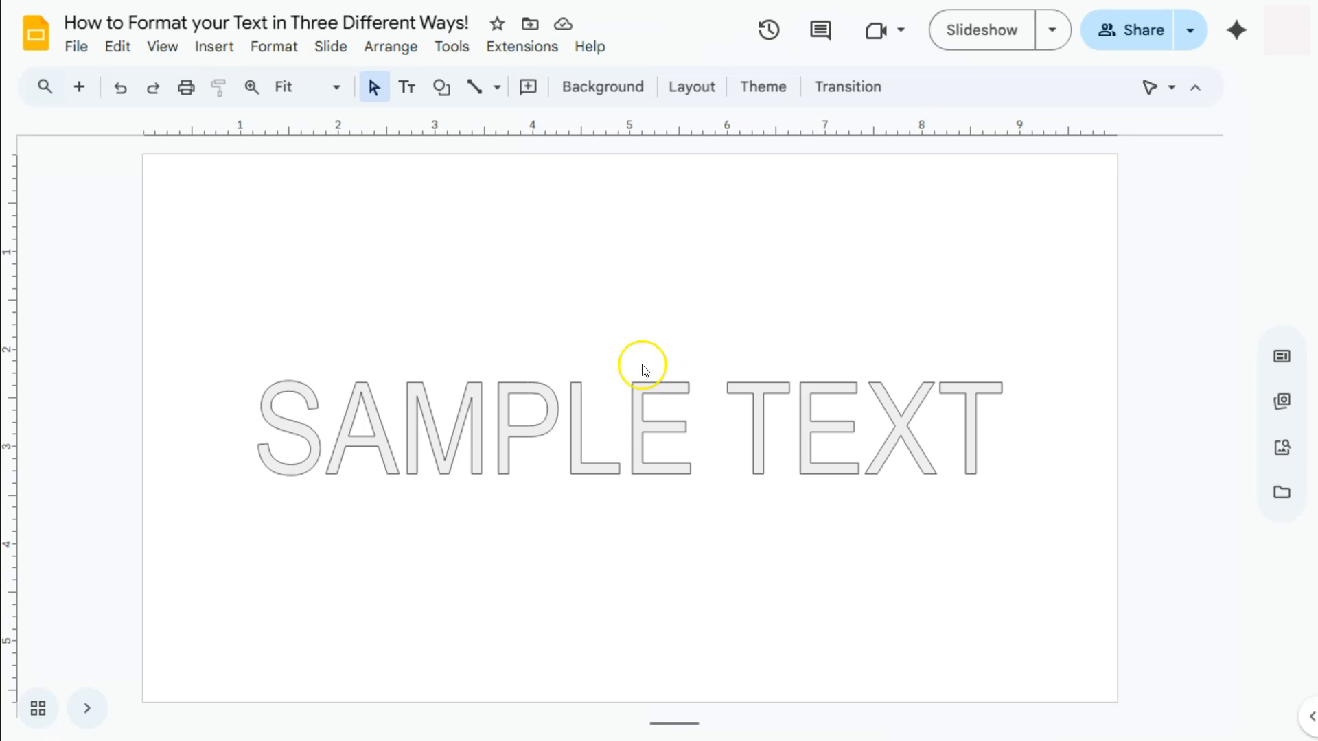
Try a dark yellow linear gradient fill on the outlined SAMPLE TEXT word art, and replace it with the theme's orange radial gradient
{"action": "left_click", "coordinate": [642, 434]}
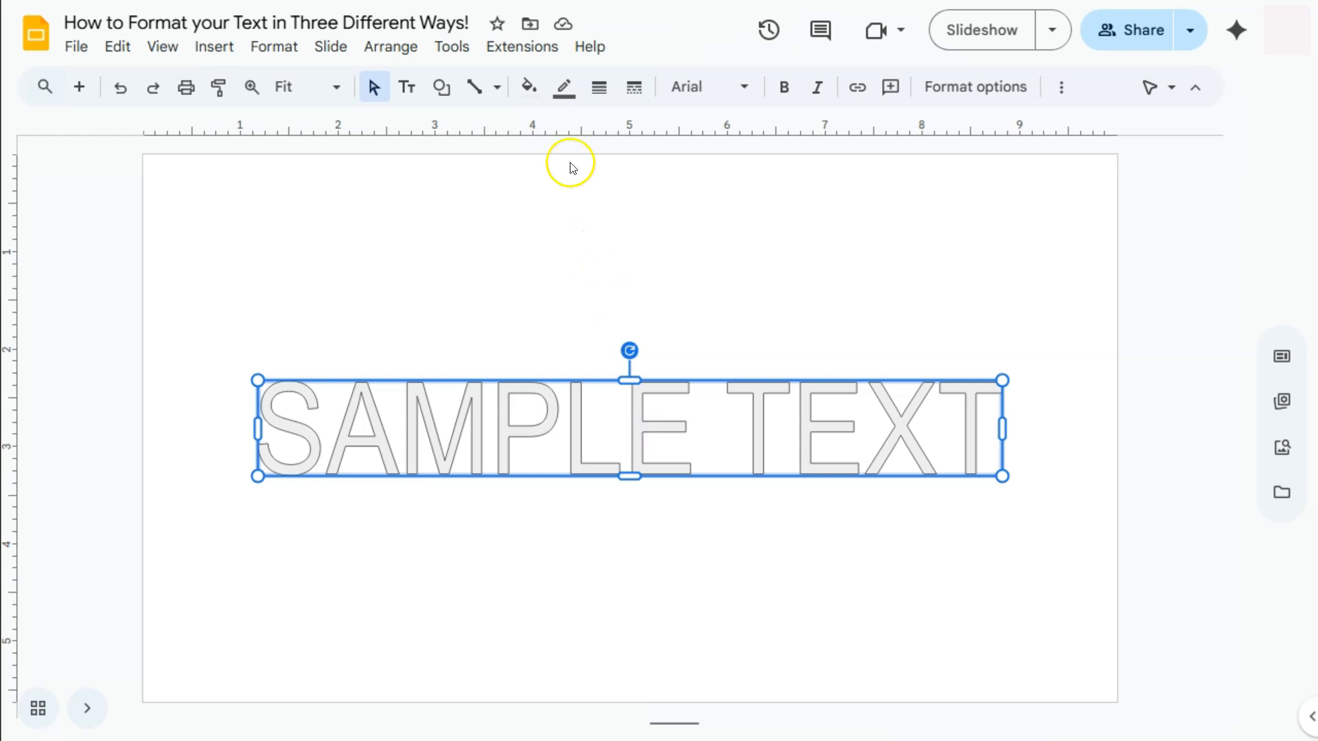
{"action": "left_click", "coordinate": [526, 90]}
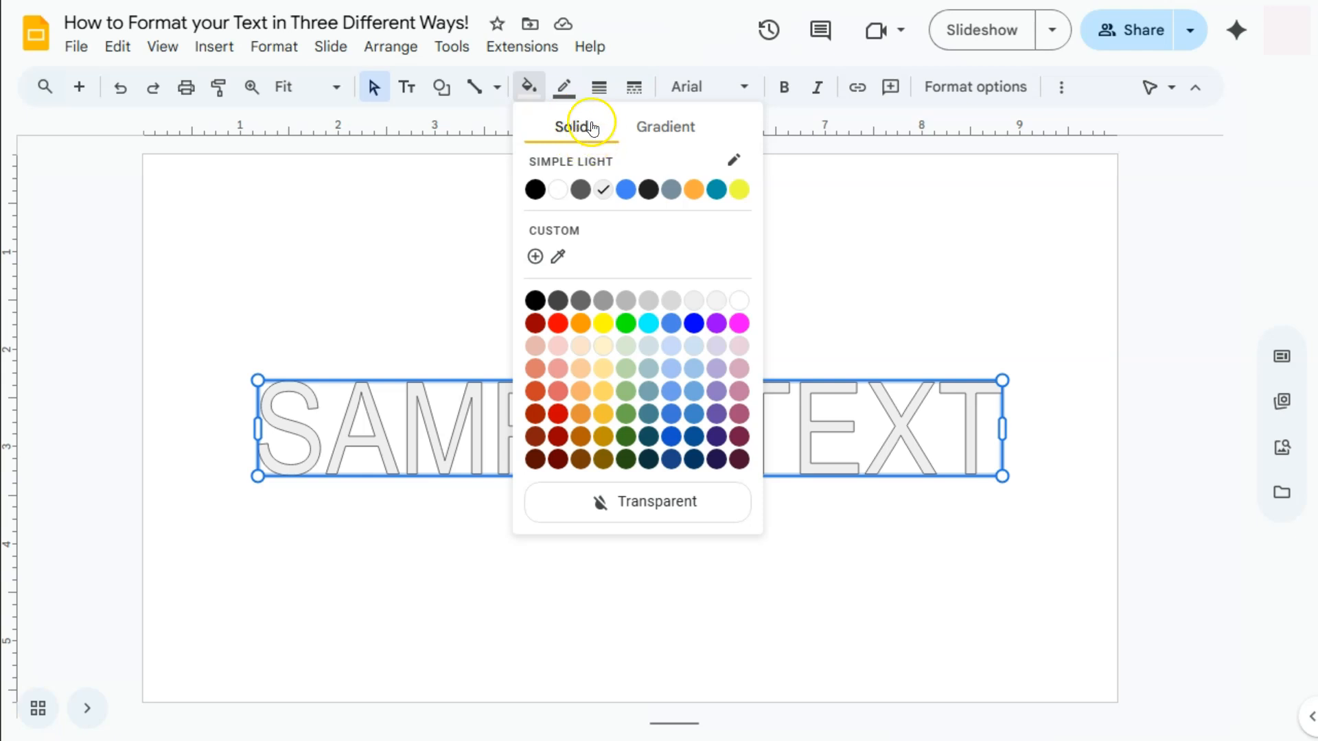
{"action": "left_click", "coordinate": [668, 135]}
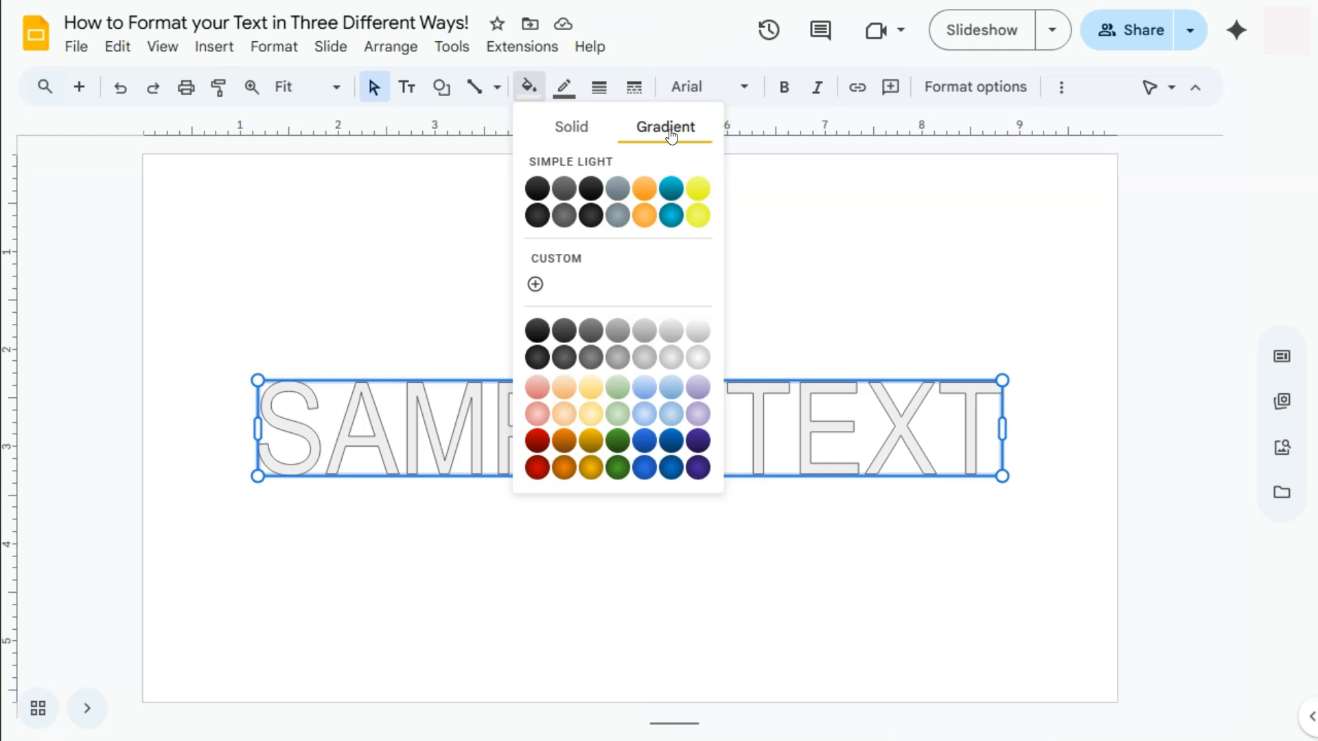
{"action": "left_click", "coordinate": [590, 440]}
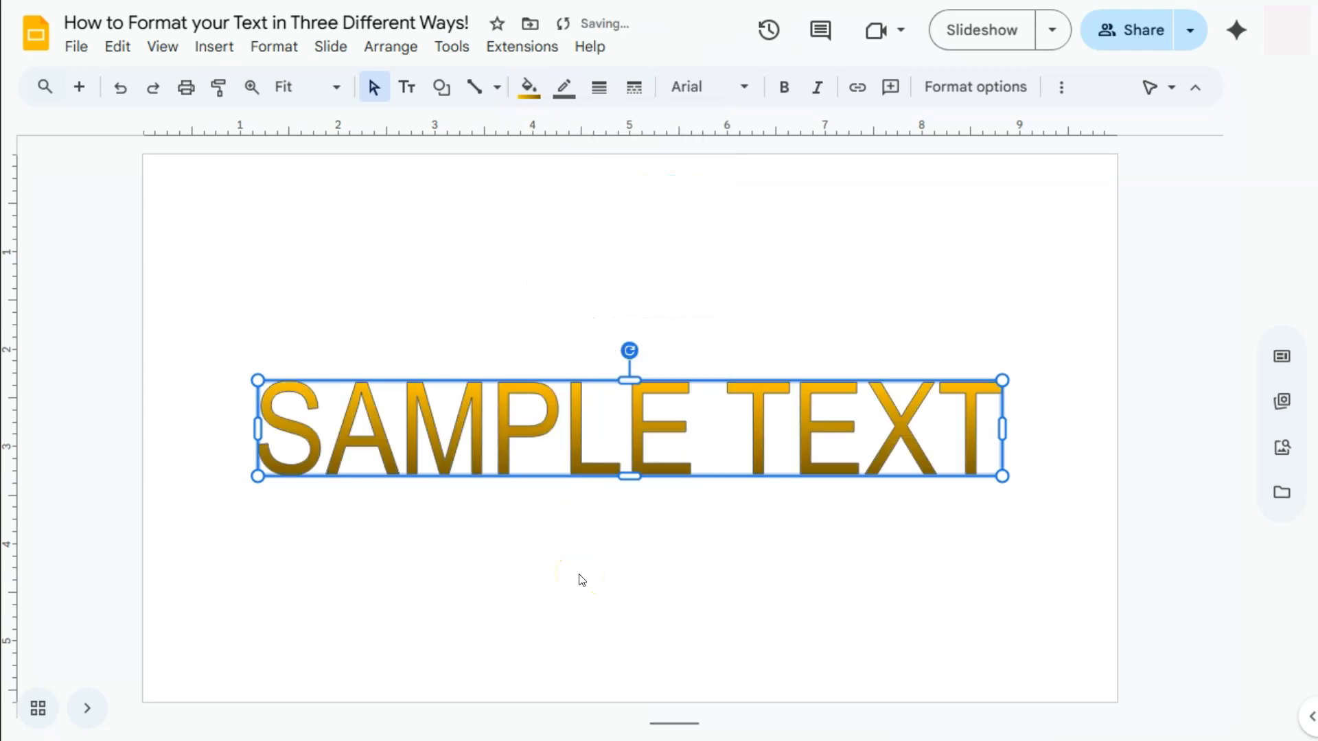
{"action": "left_click", "coordinate": [529, 87]}
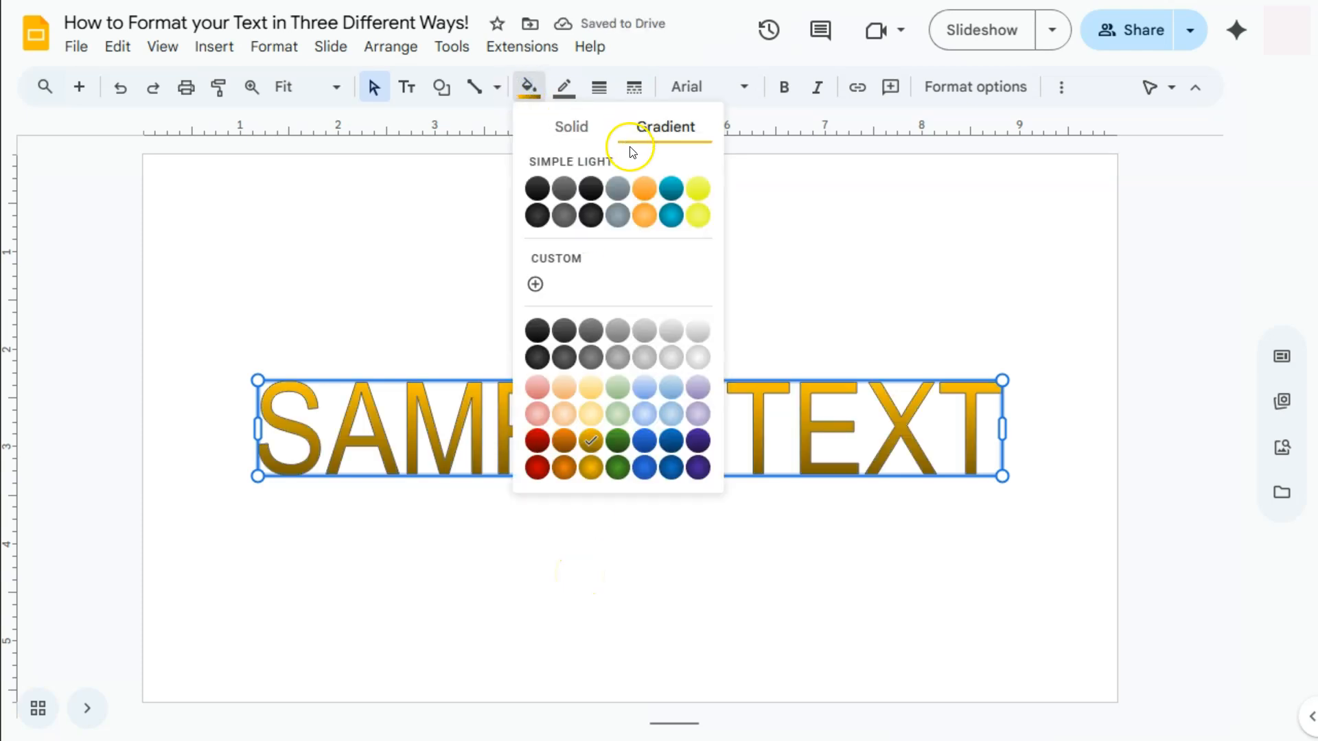
{"action": "left_click", "coordinate": [645, 215]}
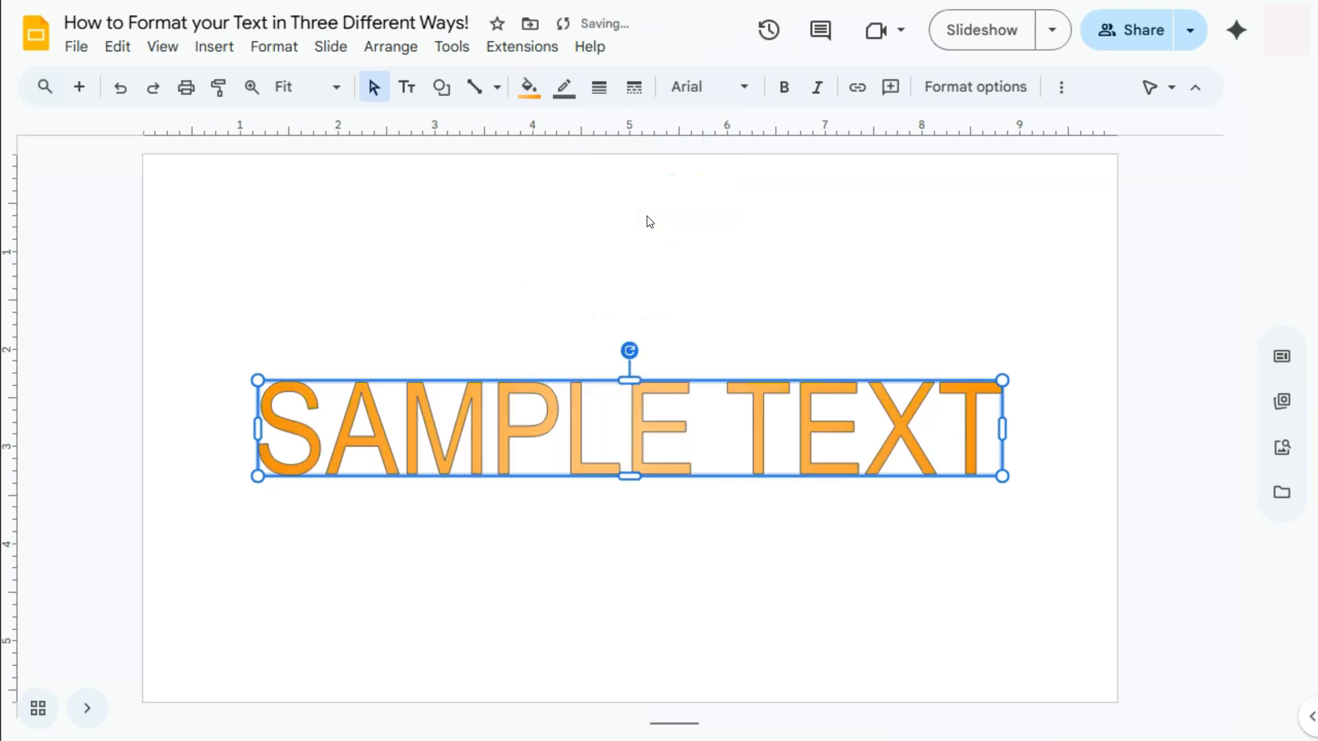
Set the border colour of the gradient-filled SAMPLE TEXT word art to black and make the border thicker
{"action": "left_click", "coordinate": [567, 90]}
{"action": "left_click", "coordinate": [707, 294]}
{"action": "left_click", "coordinate": [570, 267]}
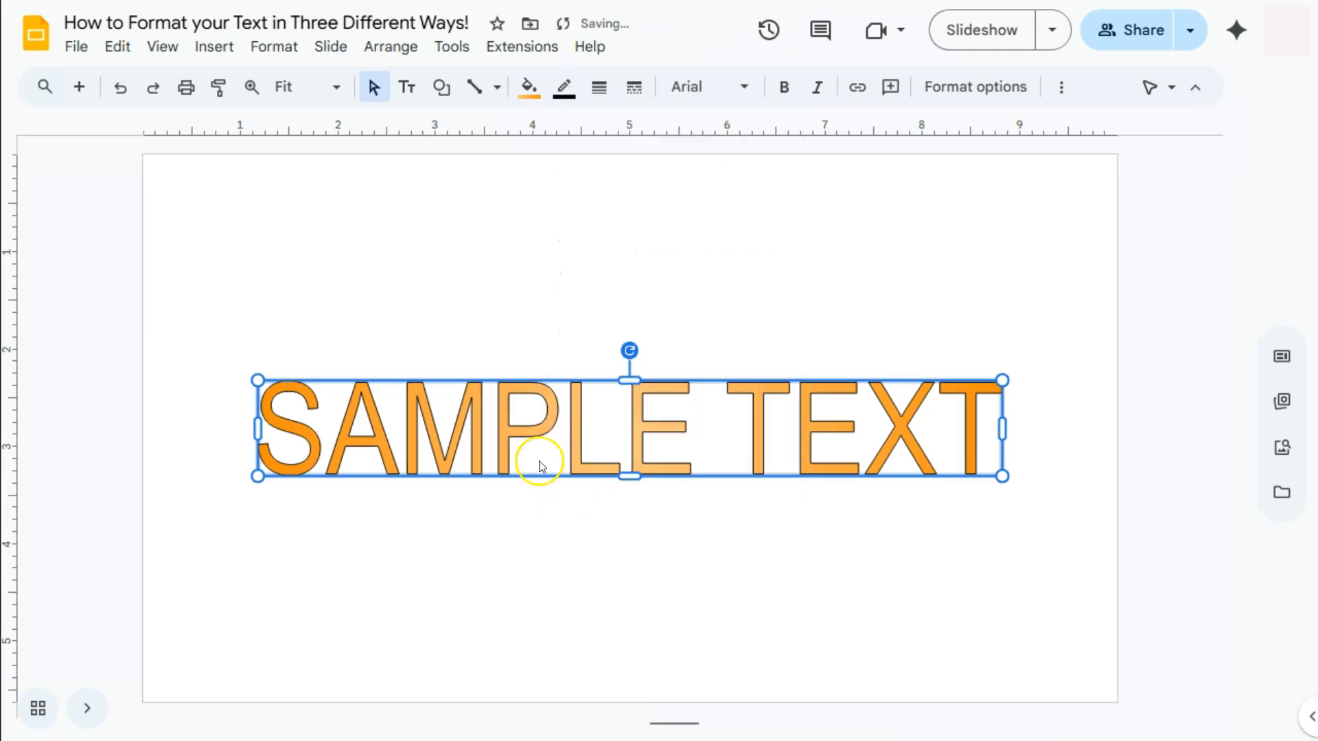
{"action": "left_click", "coordinate": [601, 99]}
{"action": "left_click", "coordinate": [616, 163]}
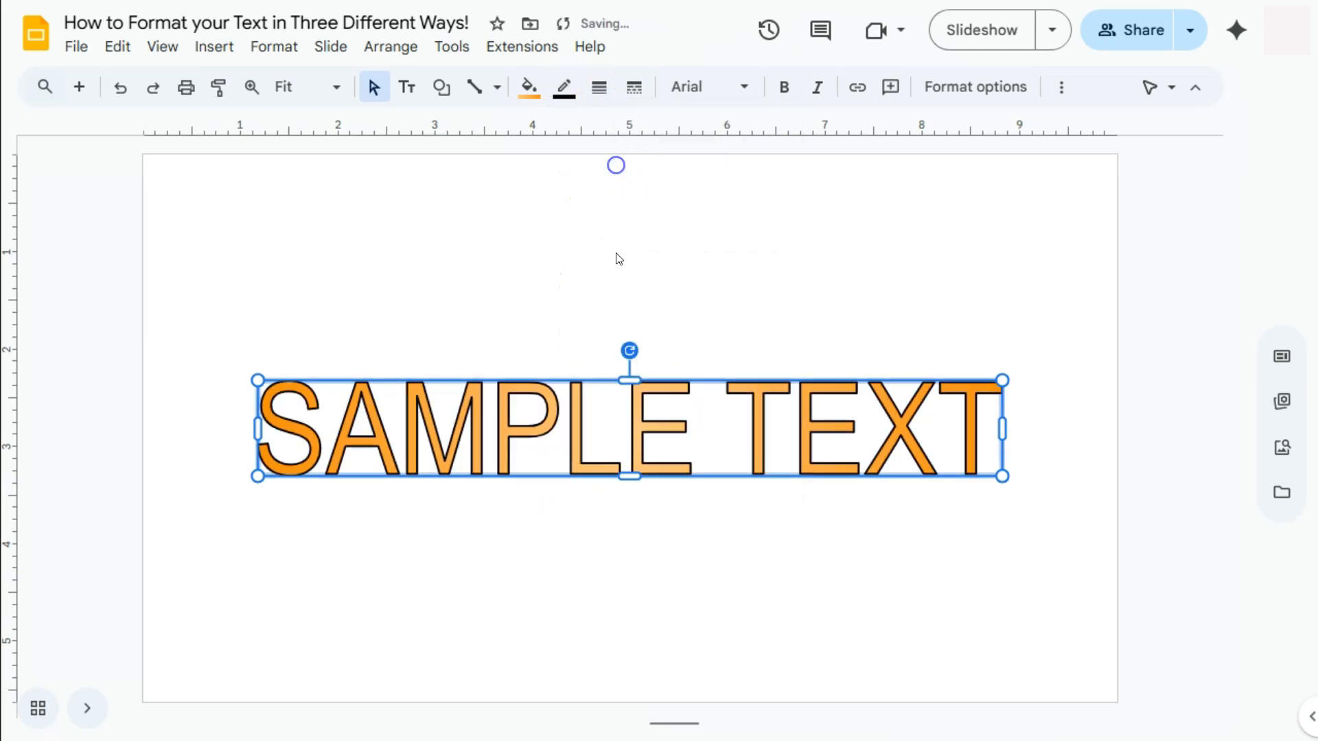
Apply a dotted dash style to the word art's black border and deselect it
{"action": "left_click", "coordinate": [633, 87]}
{"action": "left_click", "coordinate": [687, 162]}
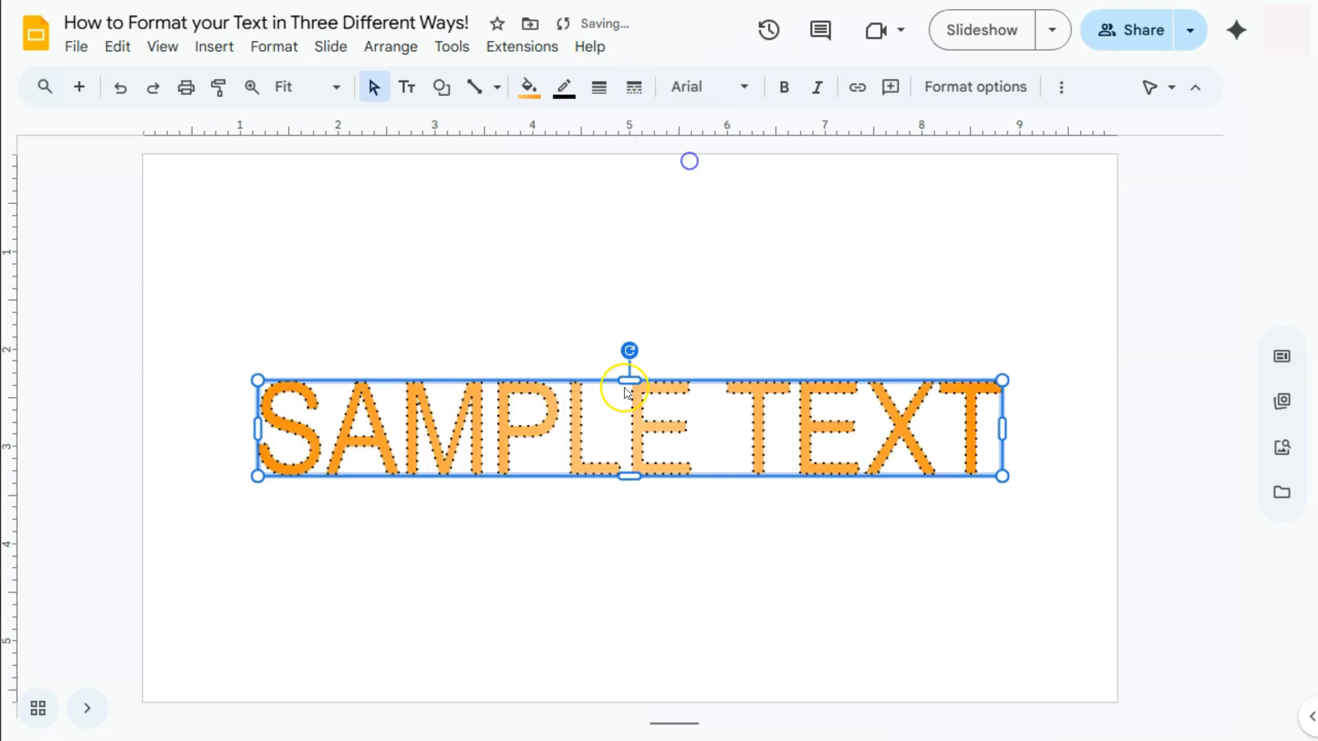
{"action": "left_click", "coordinate": [562, 270]}
{"action": "left_click", "coordinate": [568, 263]}
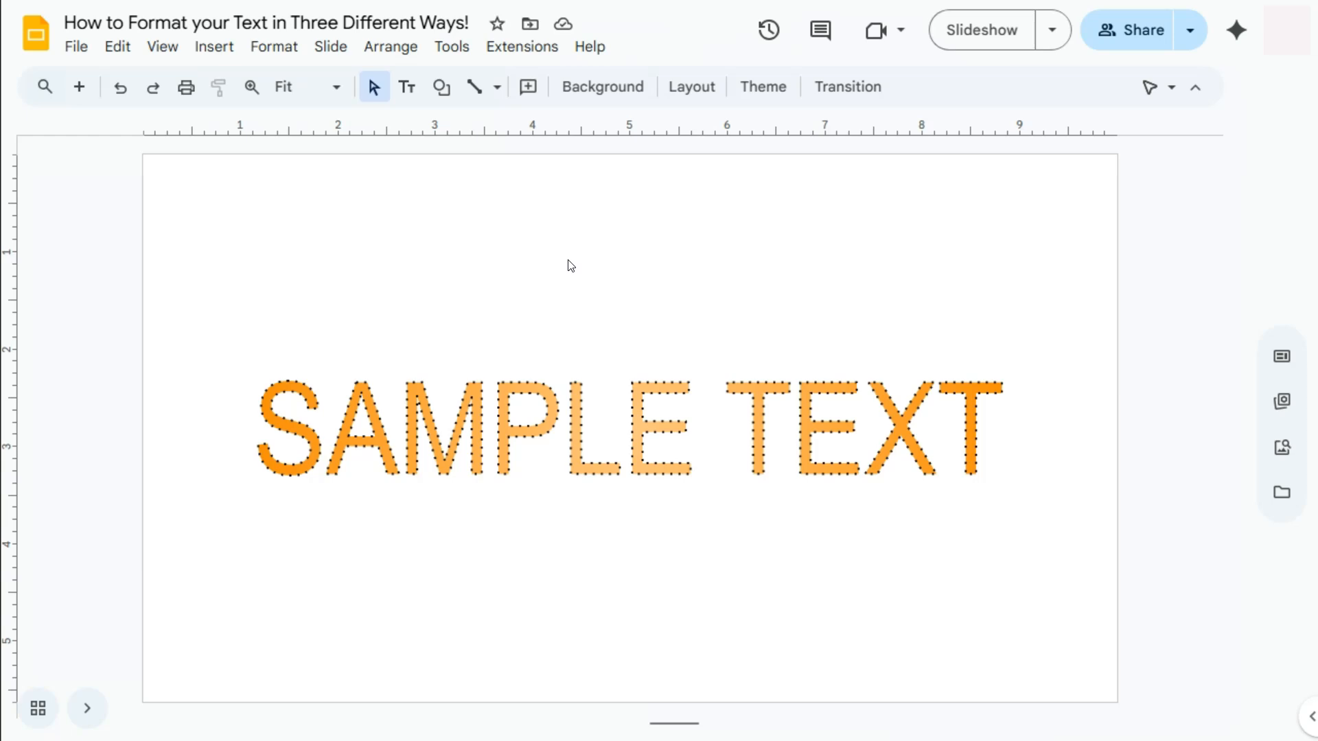
On the slide with the plain grey SAMPLE TEXT, highlight only the word TEXT in orange-red
{"action": "left_click", "coordinate": [591, 307]}
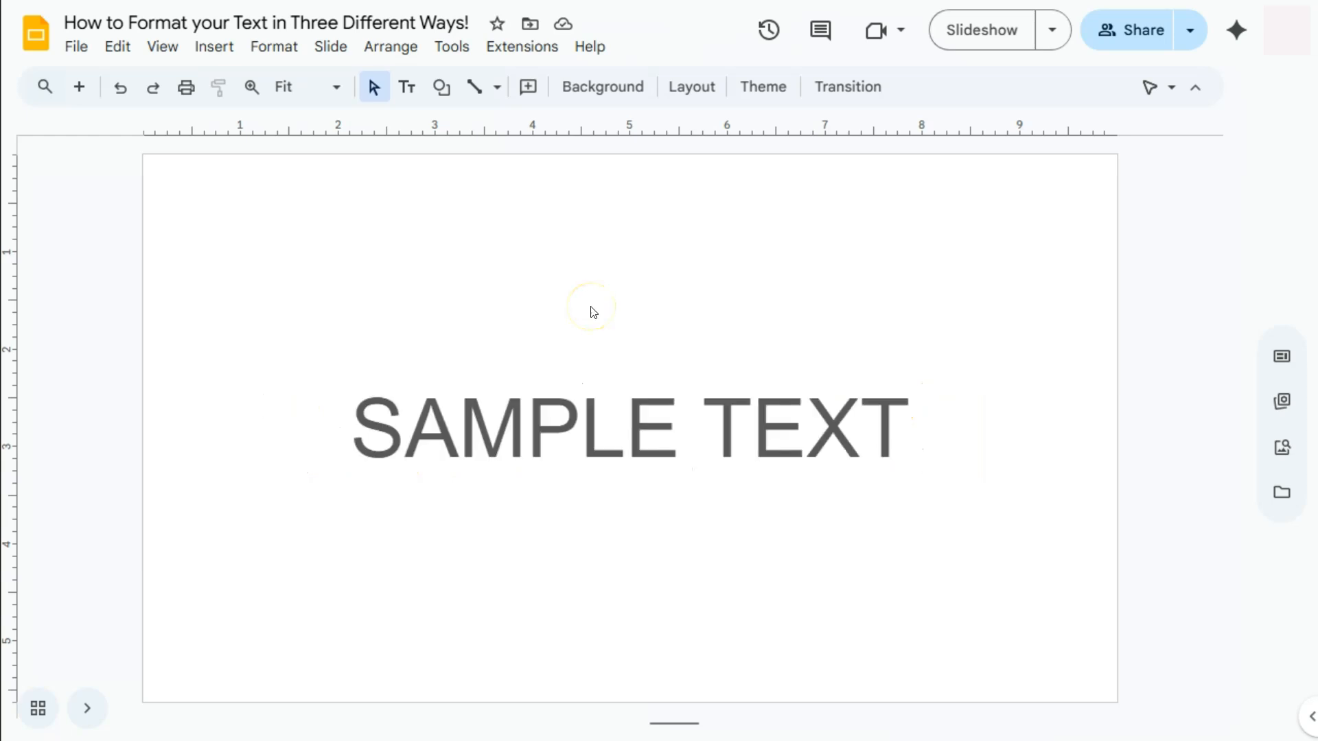
{"action": "left_click", "coordinate": [594, 311]}
{"action": "left_click", "coordinate": [688, 571]}
{"action": "left_click", "coordinate": [689, 563]}
{"action": "left_click", "coordinate": [700, 445]}
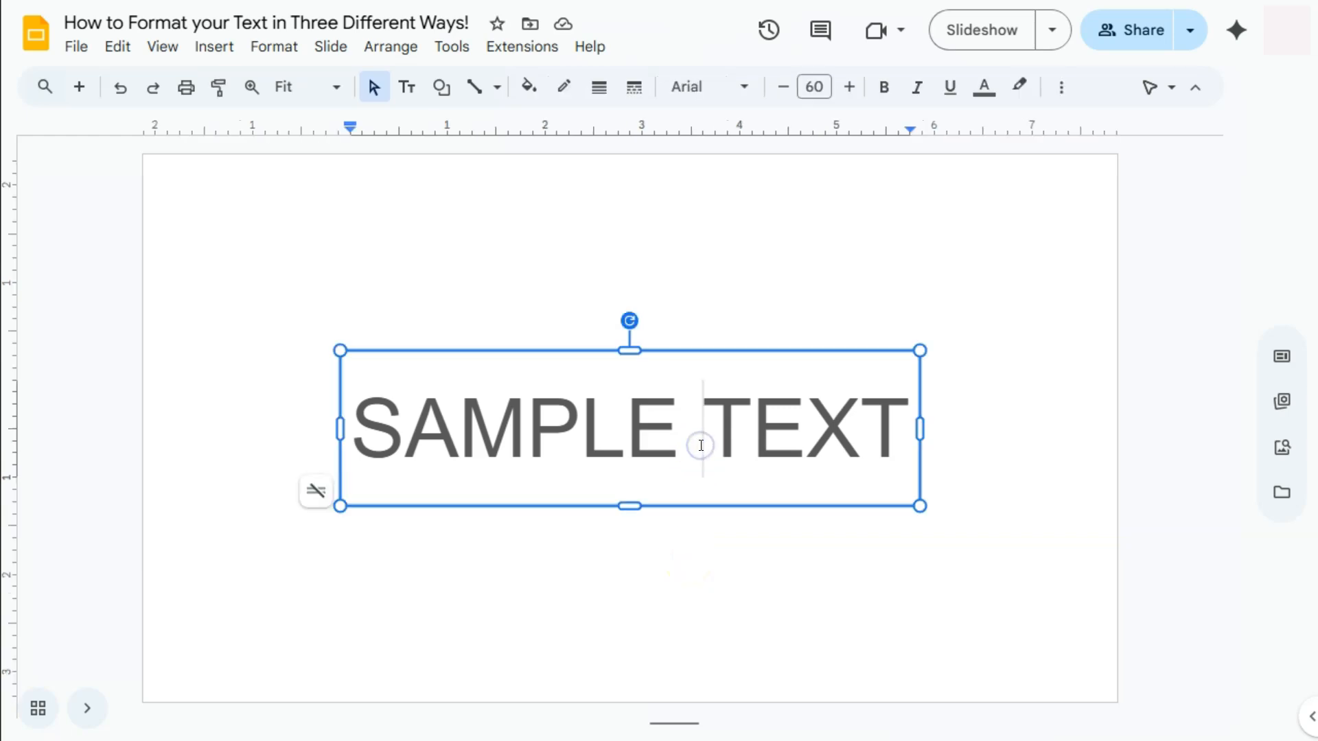
{"action": "left_click_drag", "start_coordinate": [704, 436], "coordinate": [891, 428]}
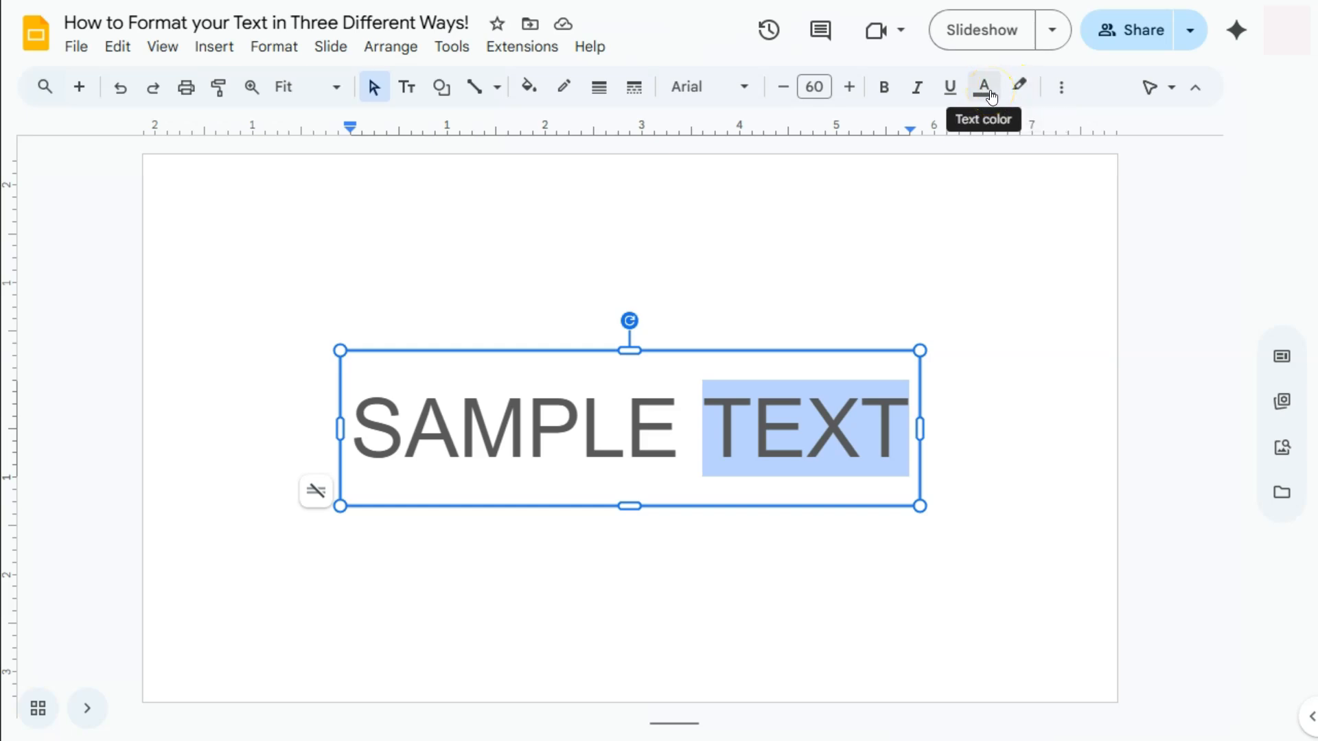
{"action": "left_click", "coordinate": [1018, 88]}
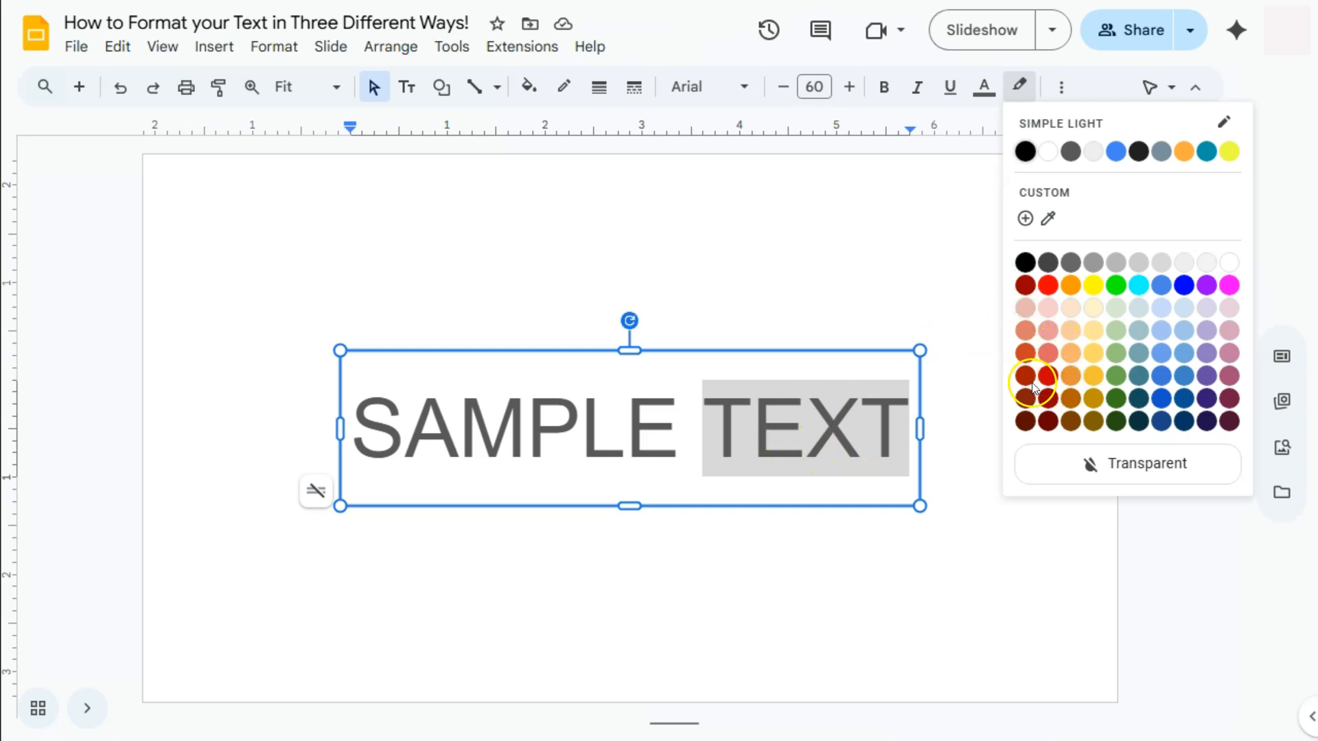
{"action": "left_click", "coordinate": [1027, 353]}
{"action": "left_click", "coordinate": [982, 312]}
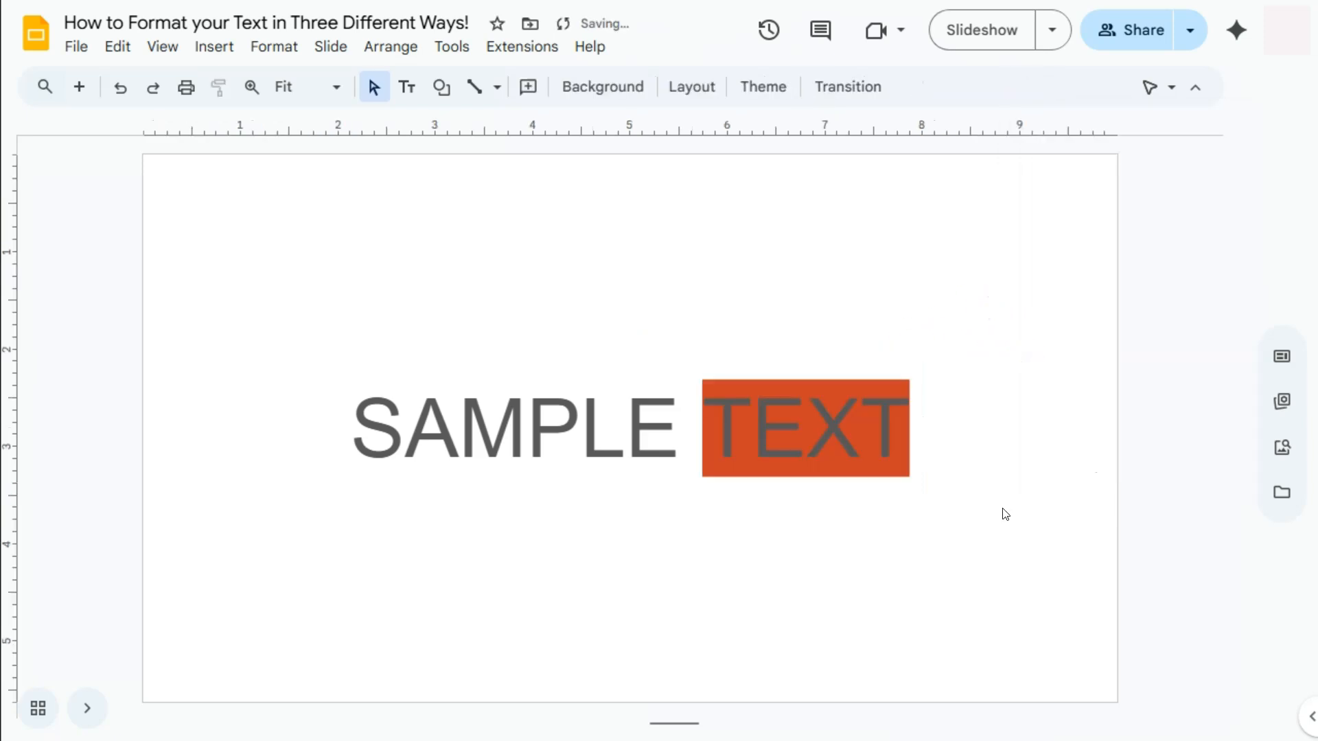
Change the text colour of the highlighted word TEXT to white and deselect the text box
{"action": "left_click_drag", "start_coordinate": [714, 421], "coordinate": [906, 420]}
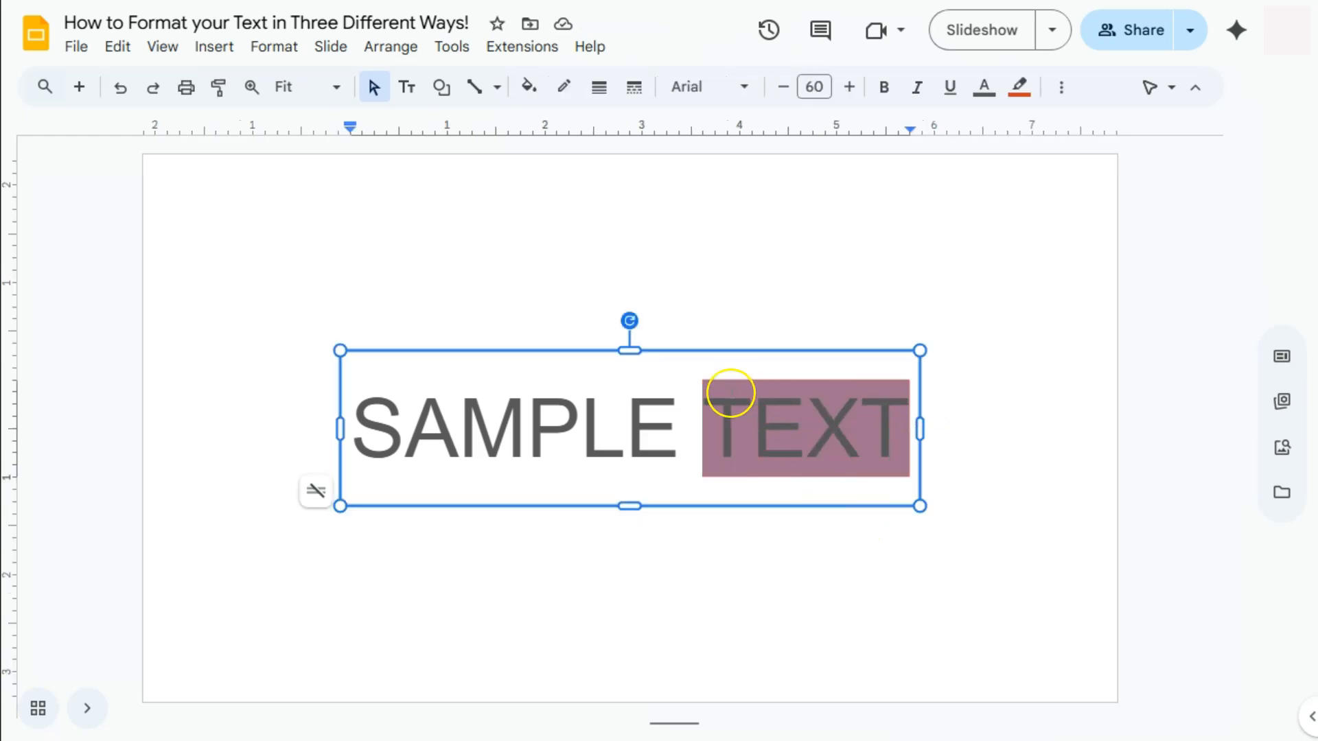
{"action": "left_click", "coordinate": [983, 87]}
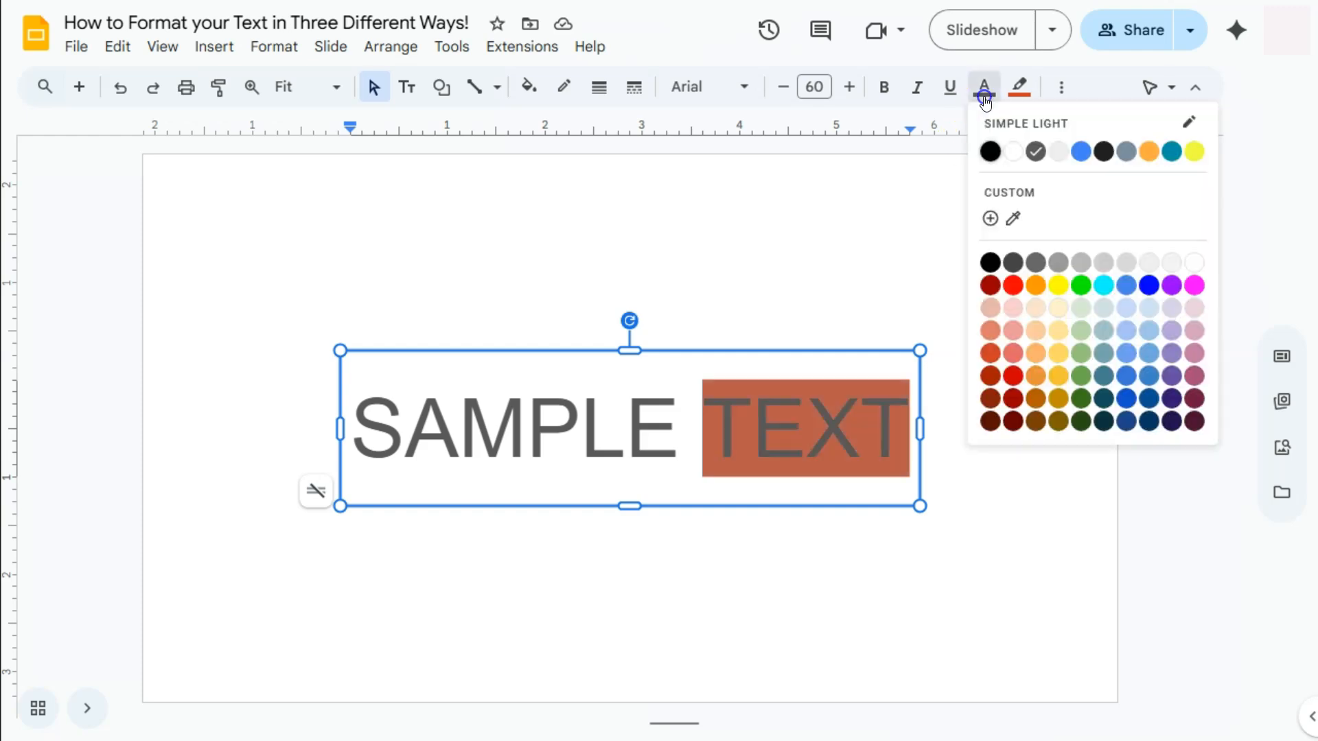
{"action": "left_click", "coordinate": [1009, 157]}
{"action": "left_click", "coordinate": [957, 295]}
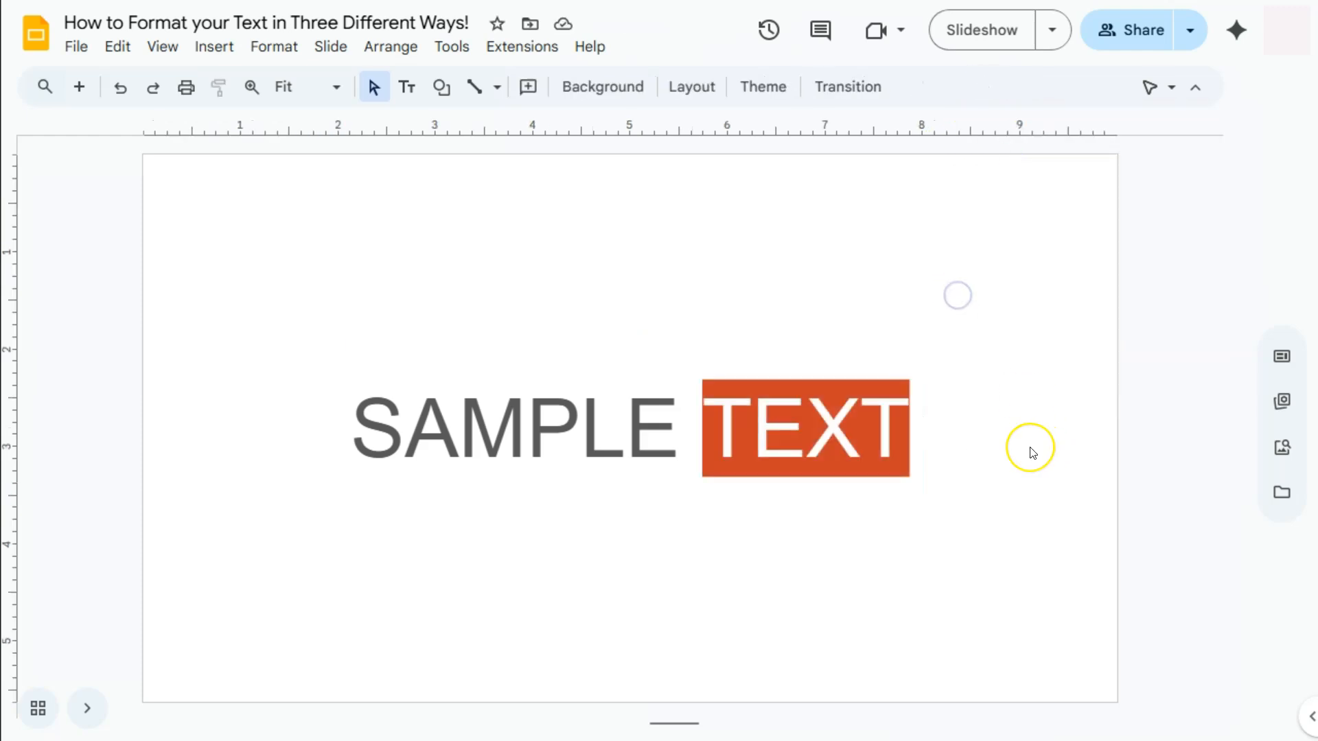